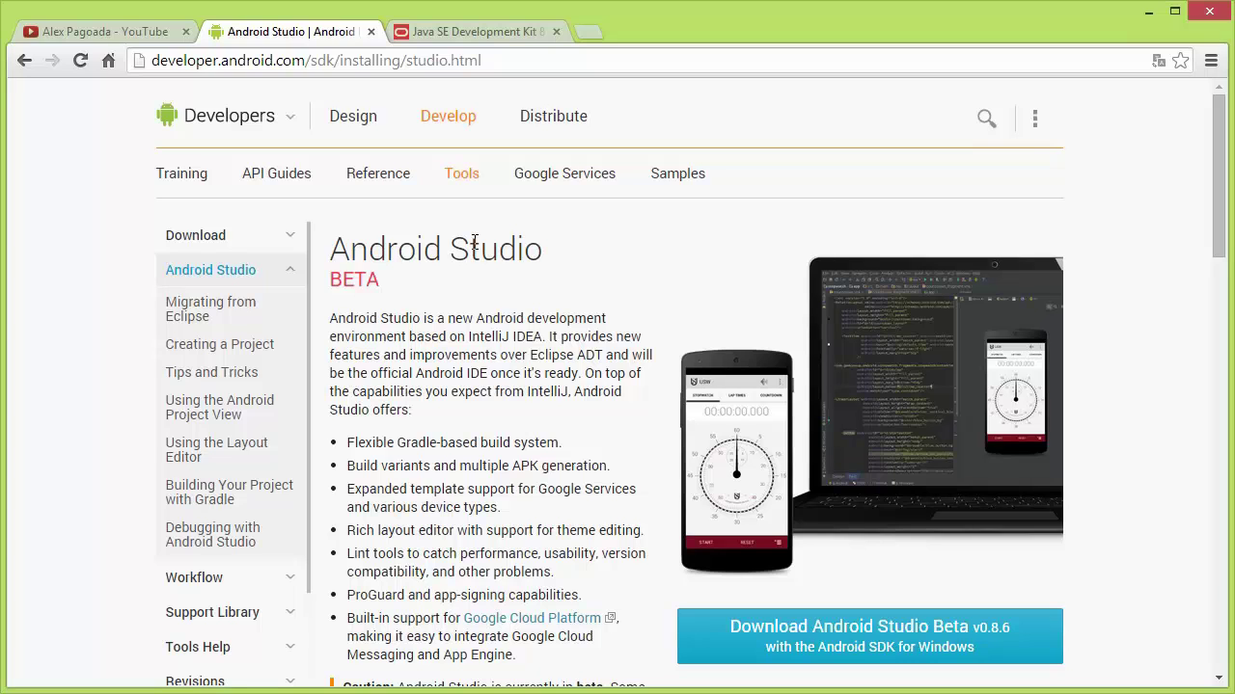
# Open the Windows download for Android Studio Beta v0.8.6, agree to its terms and conditions, and return to the previous page.
pyautogui.click(459, 39)
pyautogui.click(325, 32)
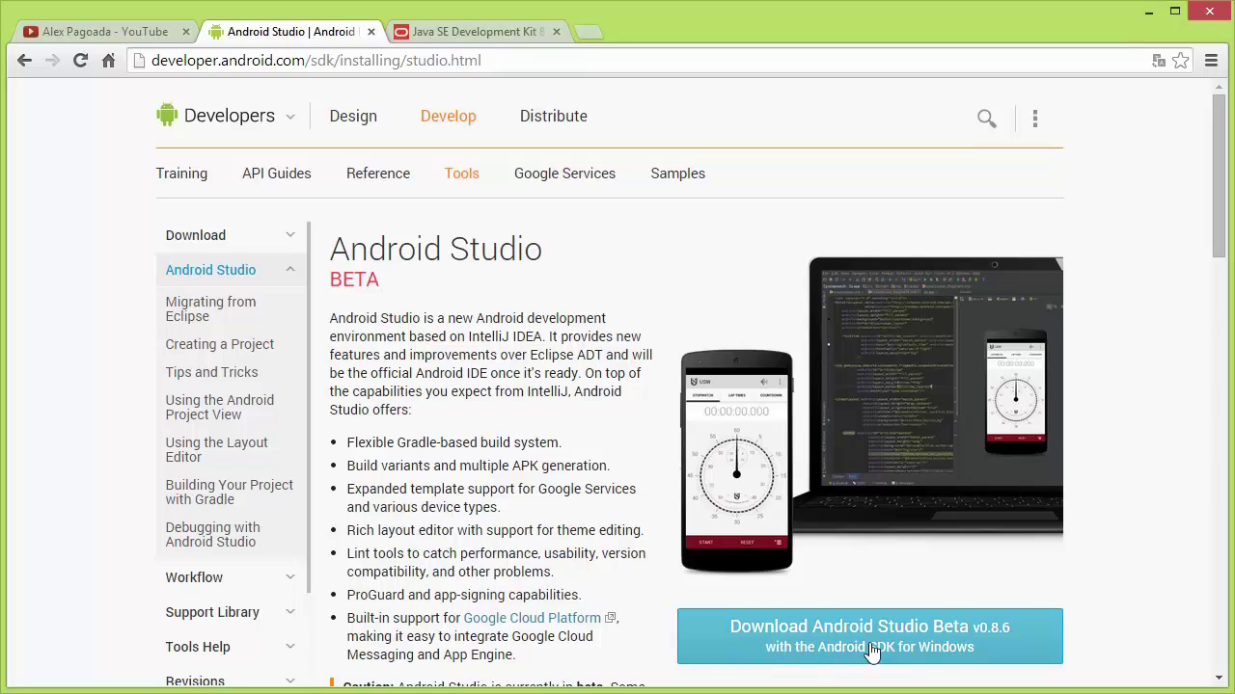
pyautogui.click(800, 644)
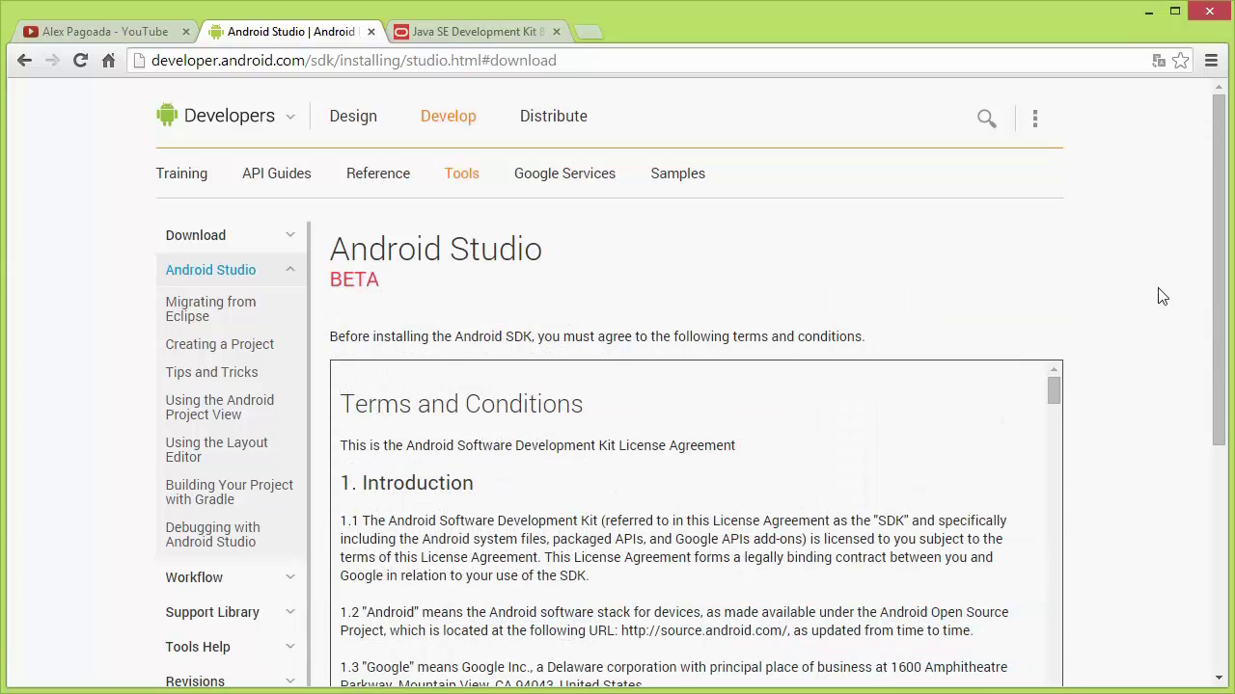
pyautogui.moveTo(1220, 219); pyautogui.dragTo(1221, 415)
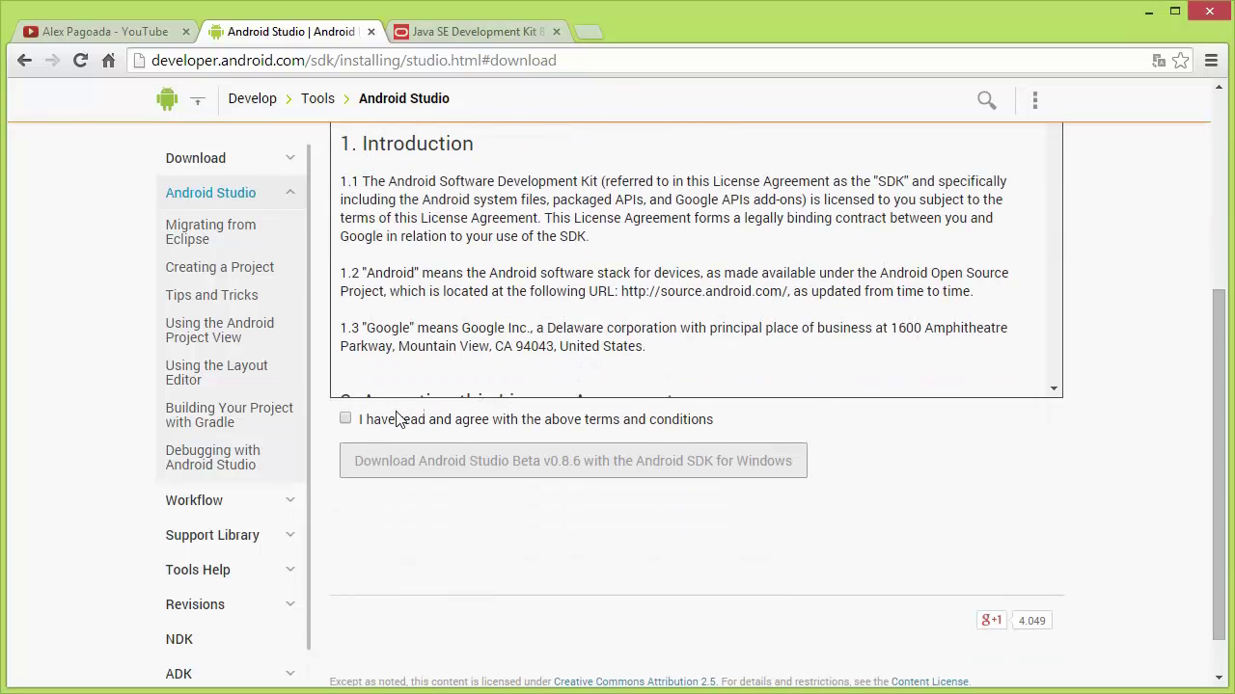
pyautogui.click(346, 422)
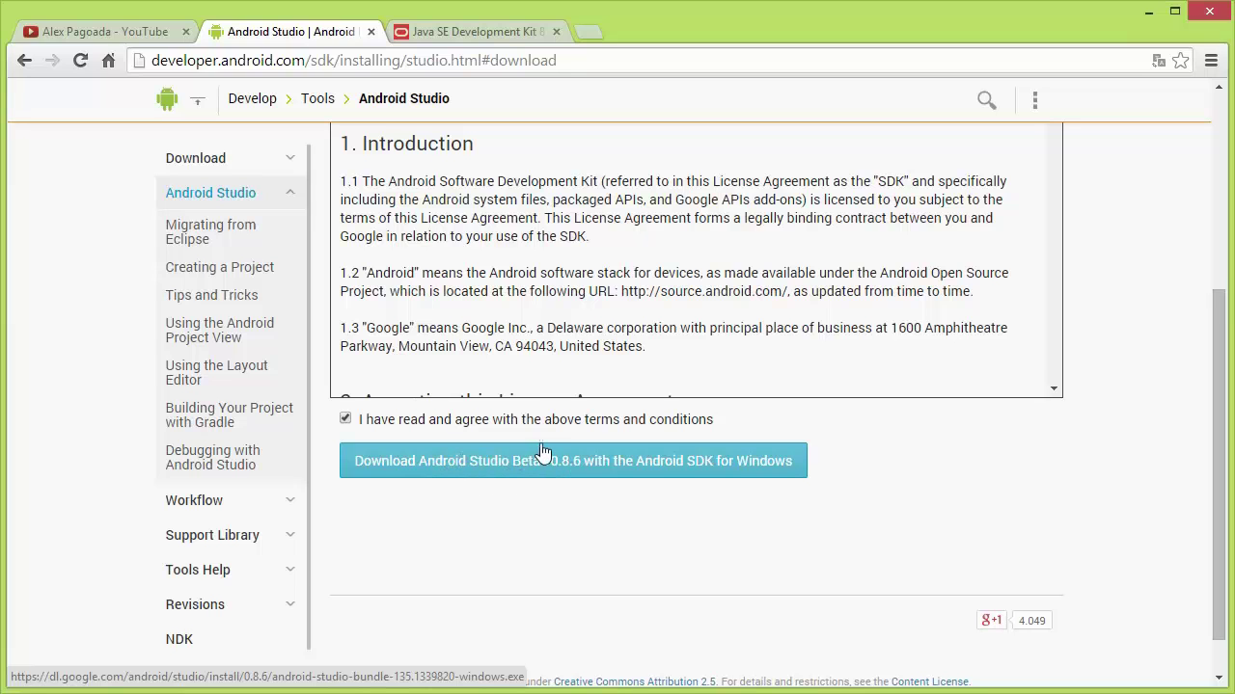
pyautogui.scroll(4, 543, 453)
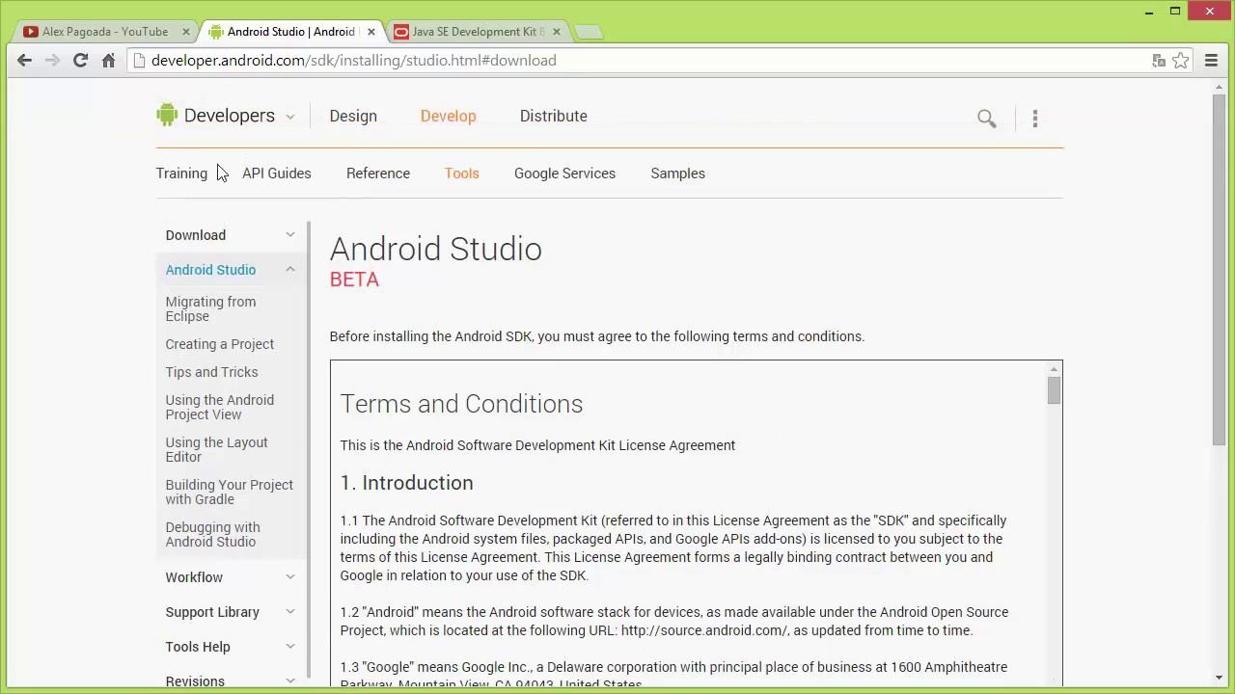
pyautogui.click(24, 60)
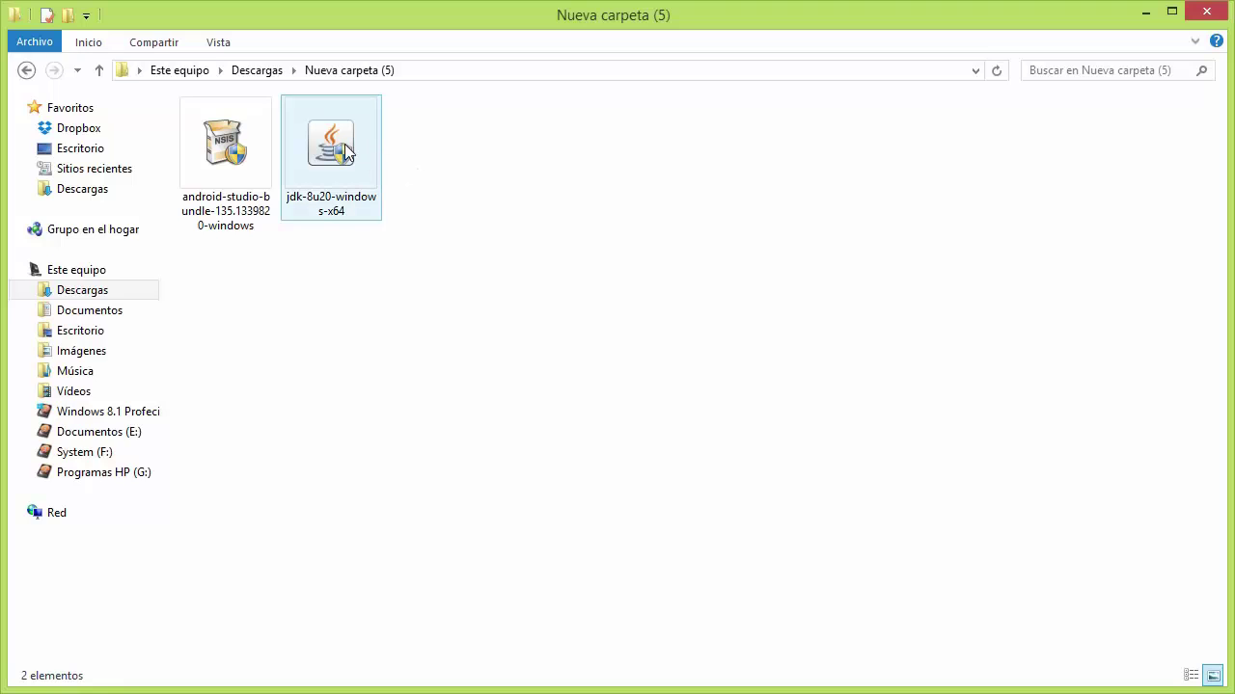
# In File Explorer, browse to the jdk1.8.0_20 folder under Archivos de programa\Java on drive C: and copy its path.
pyautogui.moveTo(343, 149)
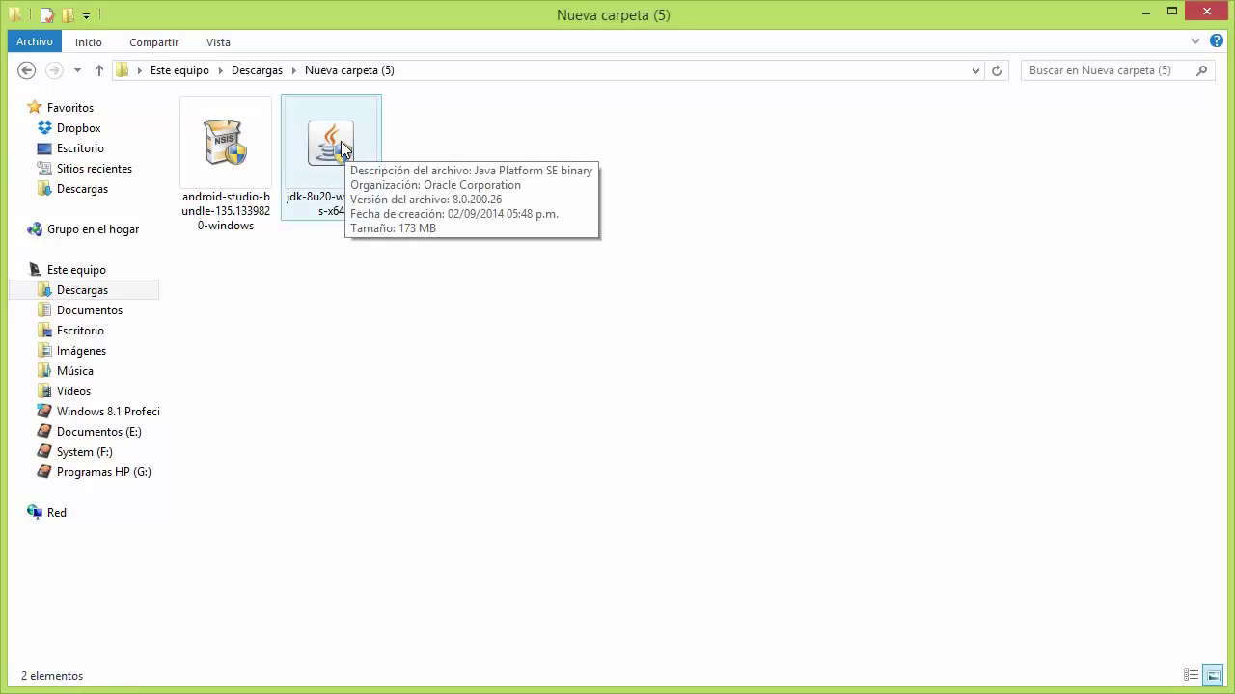
pyautogui.moveTo(240, 144)
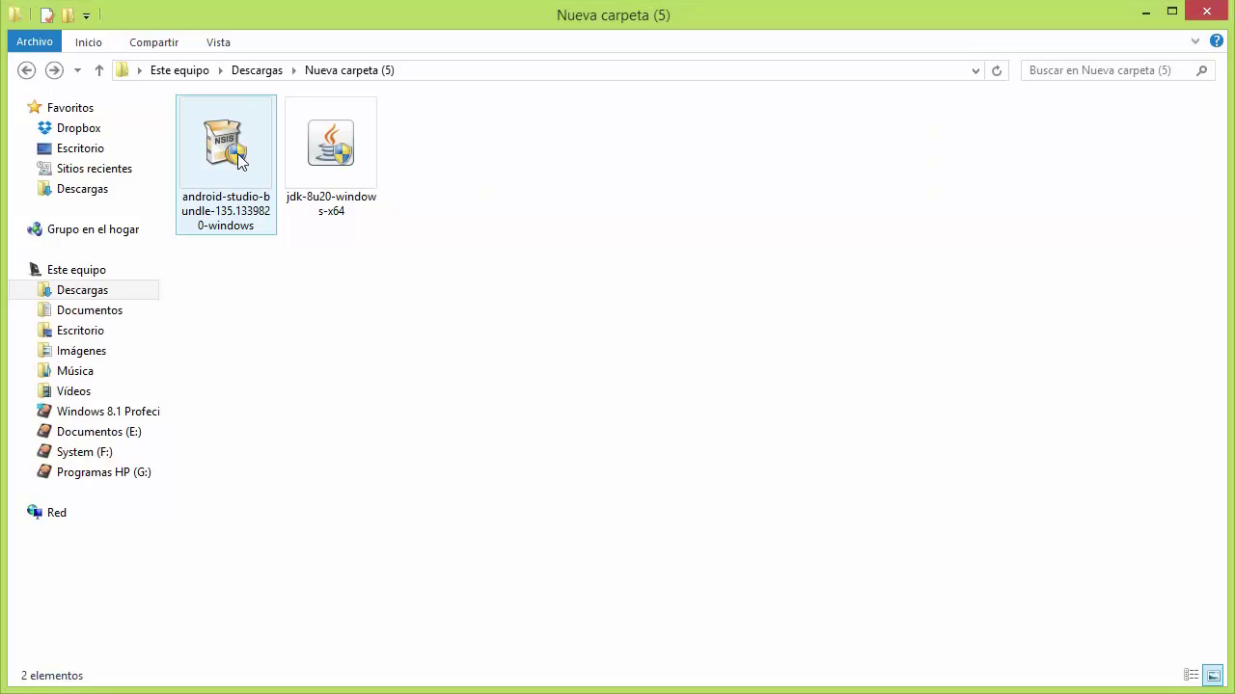
pyautogui.click(77, 271)
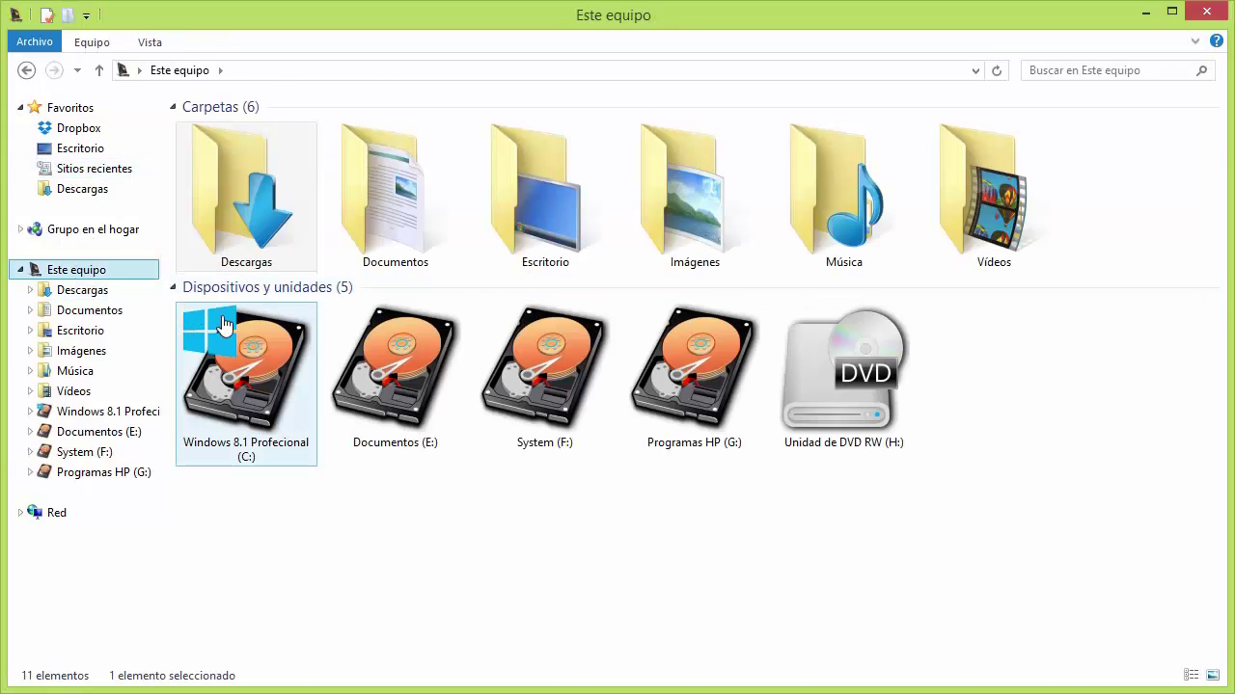
pyautogui.click(256, 349)
pyautogui.doubleClick(255, 349)
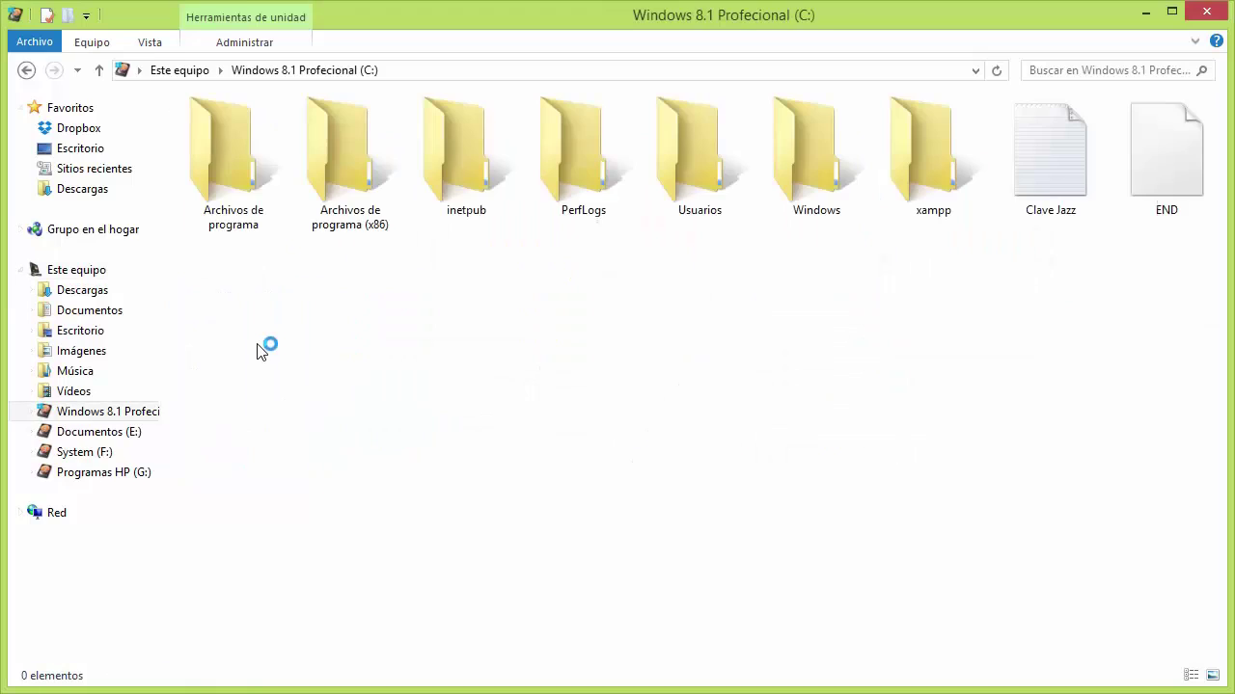
pyautogui.click(229, 162)
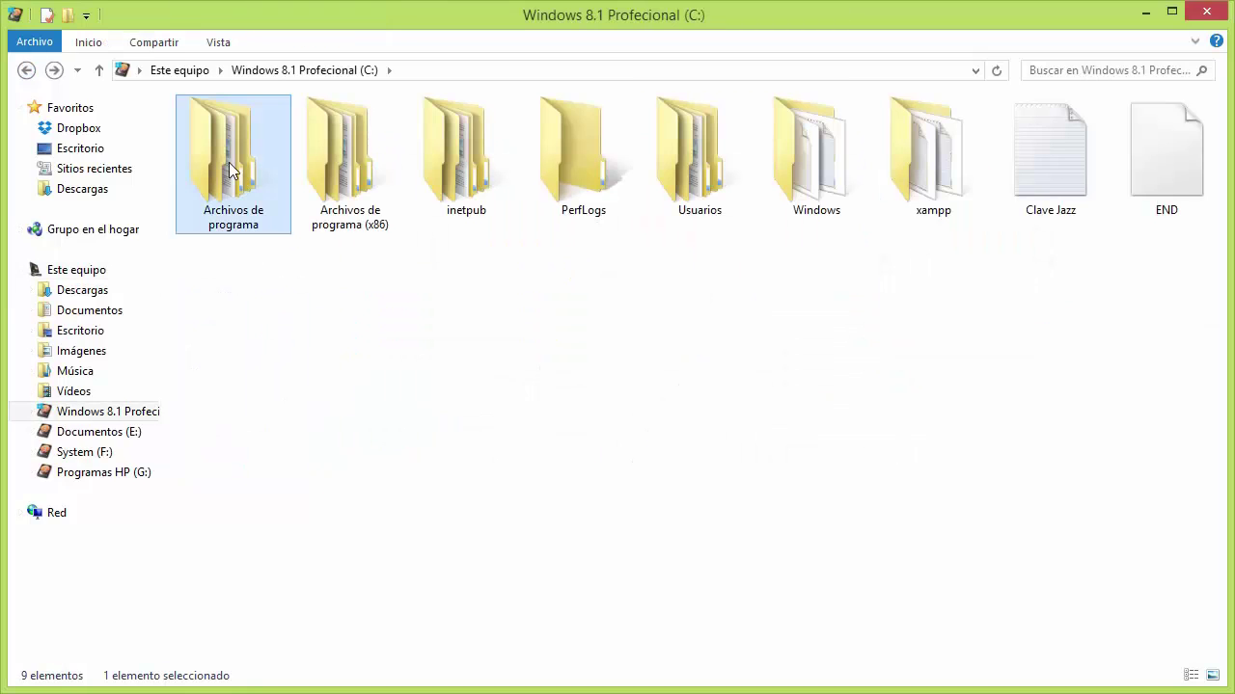
pyautogui.doubleClick(228, 163)
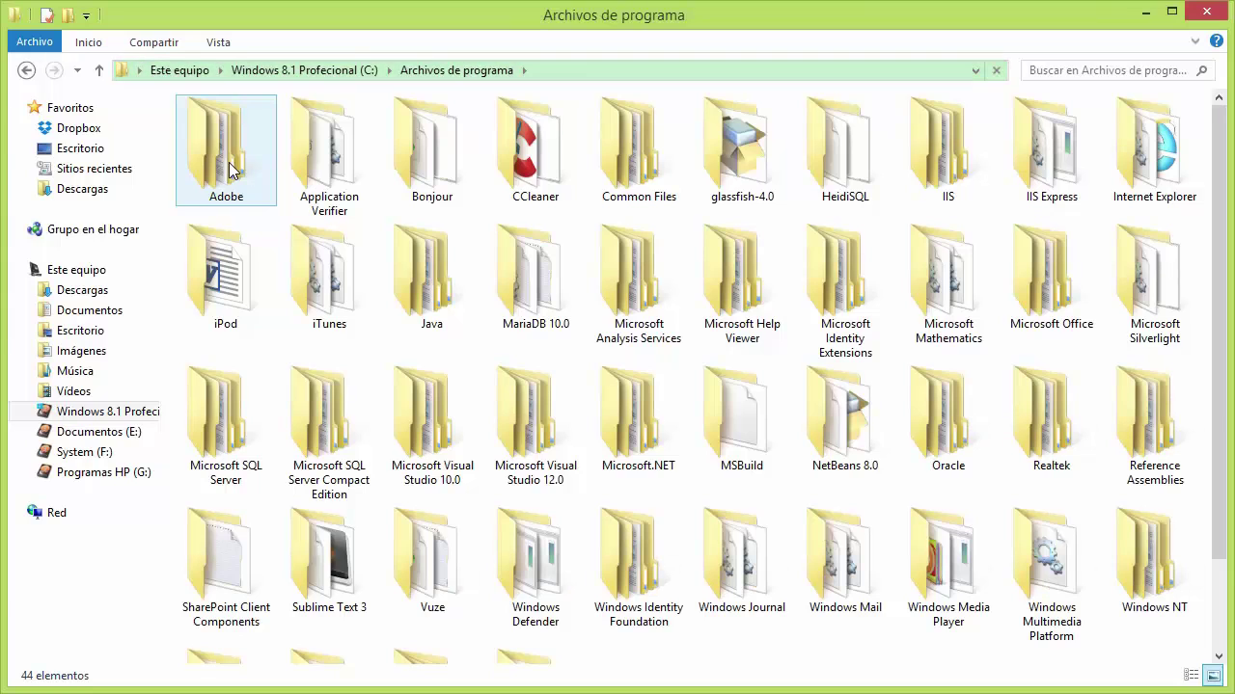
pyautogui.doubleClick(431, 257)
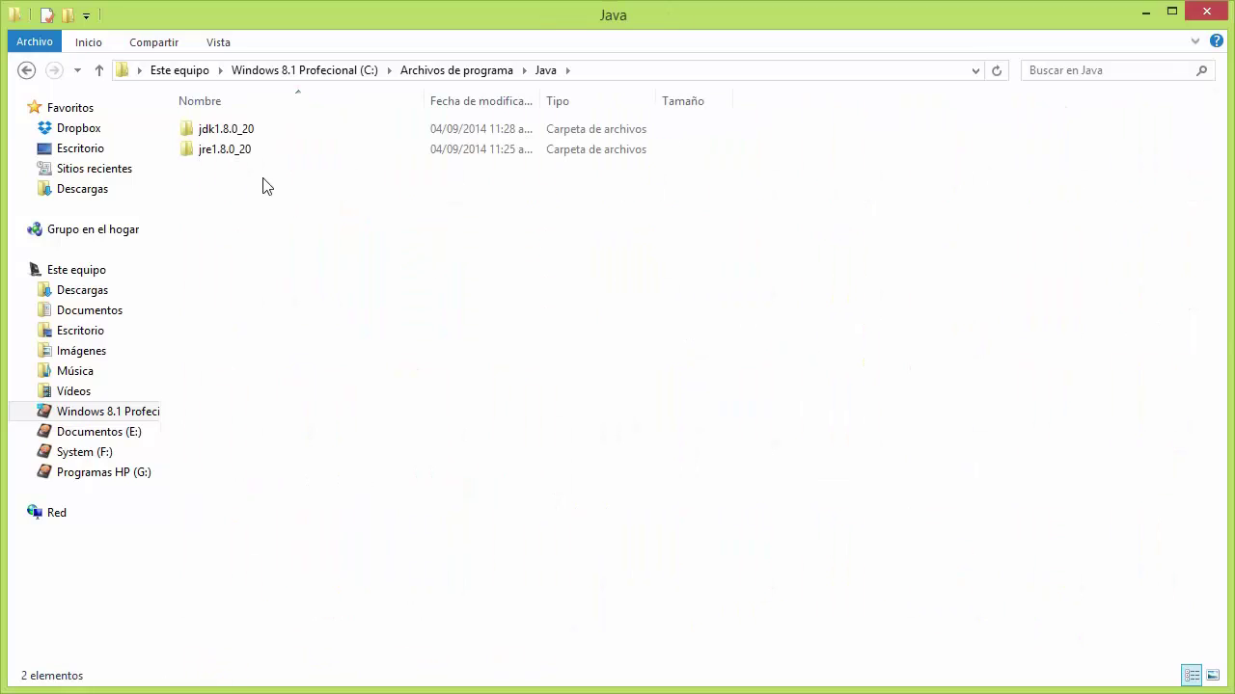
pyautogui.doubleClick(231, 136)
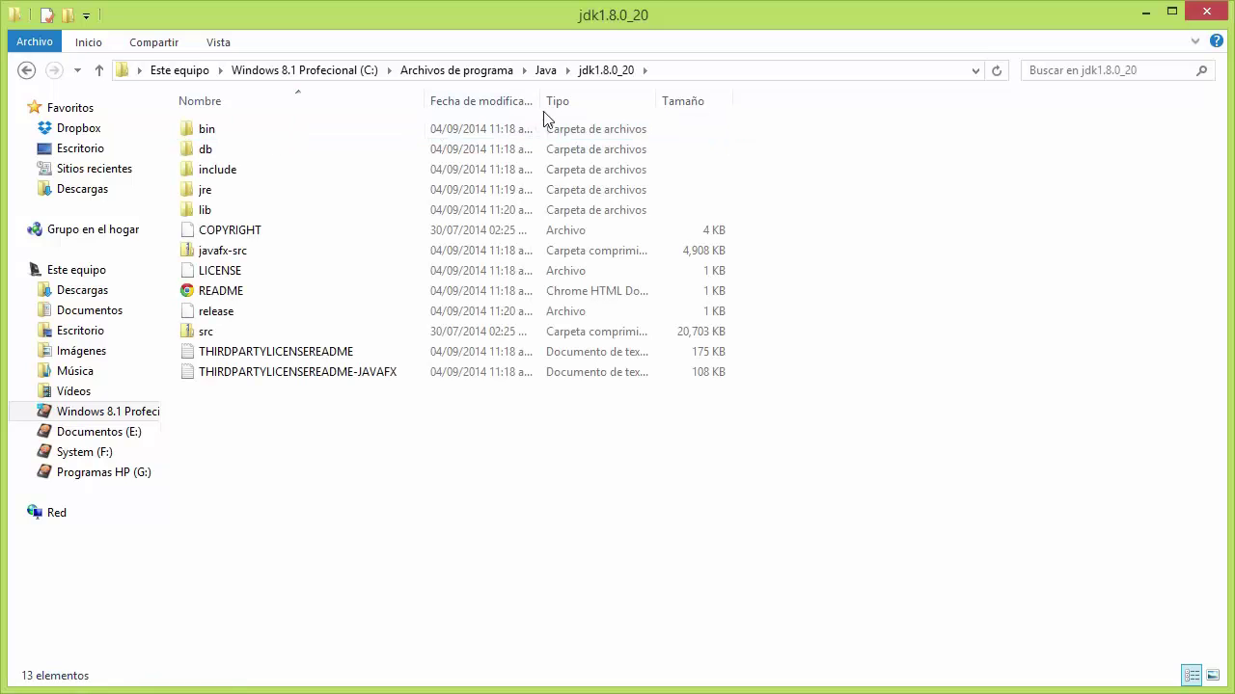
pyautogui.click(386, 69)
pyautogui.hotkey('ctrl', 'c')
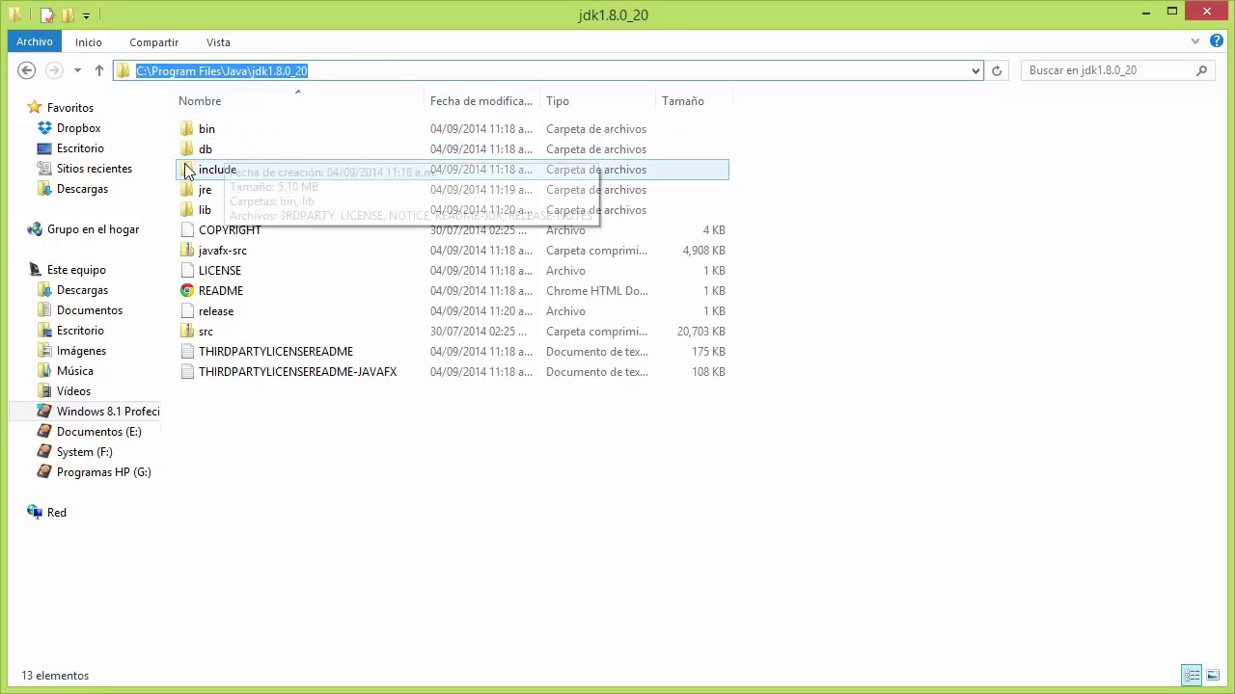
# Open the computer's advanced system settings from Este equipo and bring up the environment variables.
pyautogui.click(83, 271)
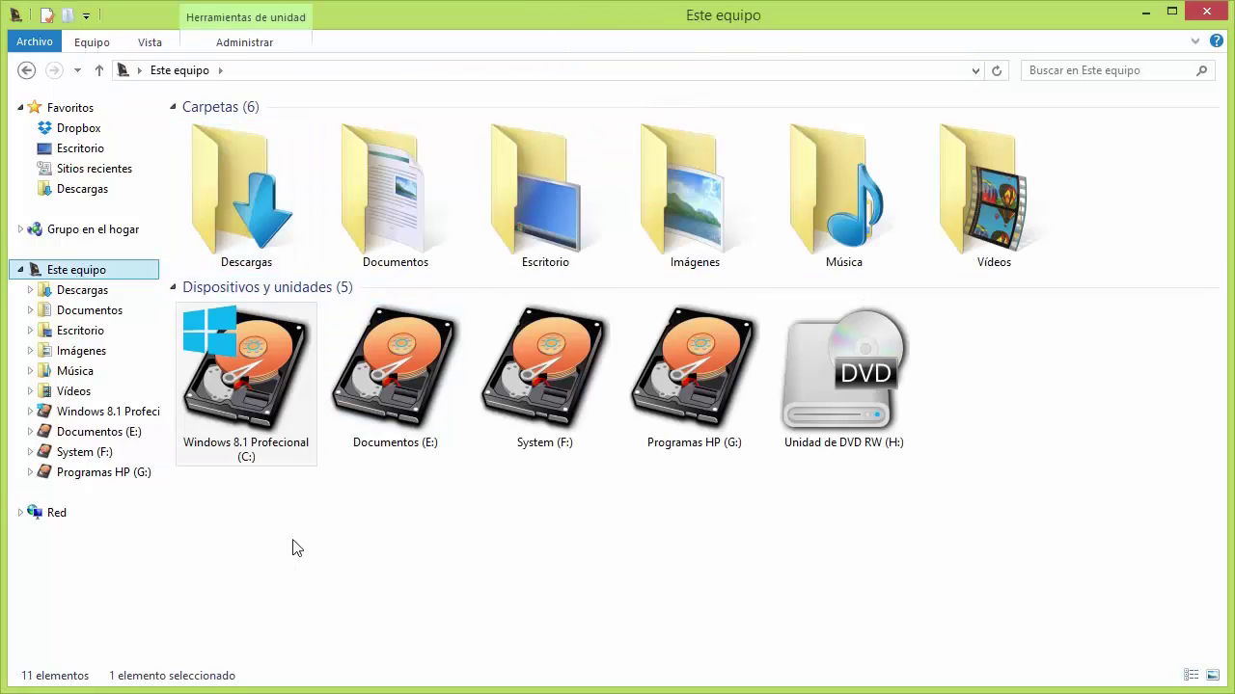
pyautogui.rightClick(345, 504)
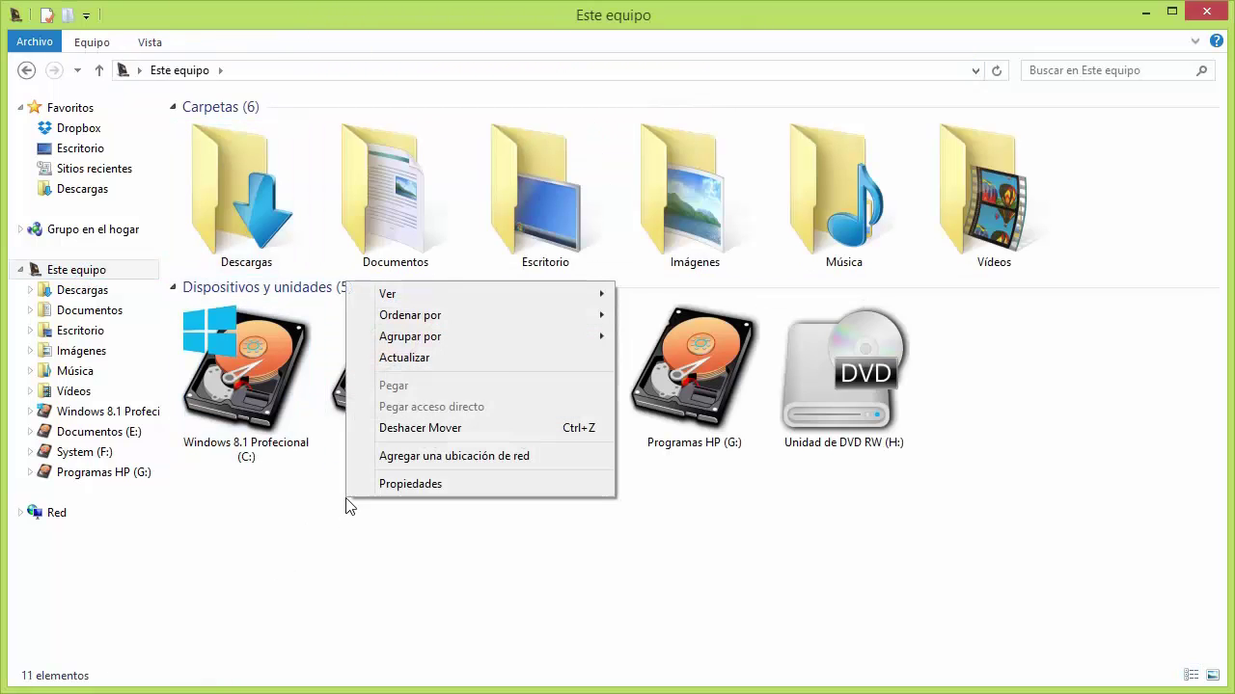
pyautogui.click(407, 486)
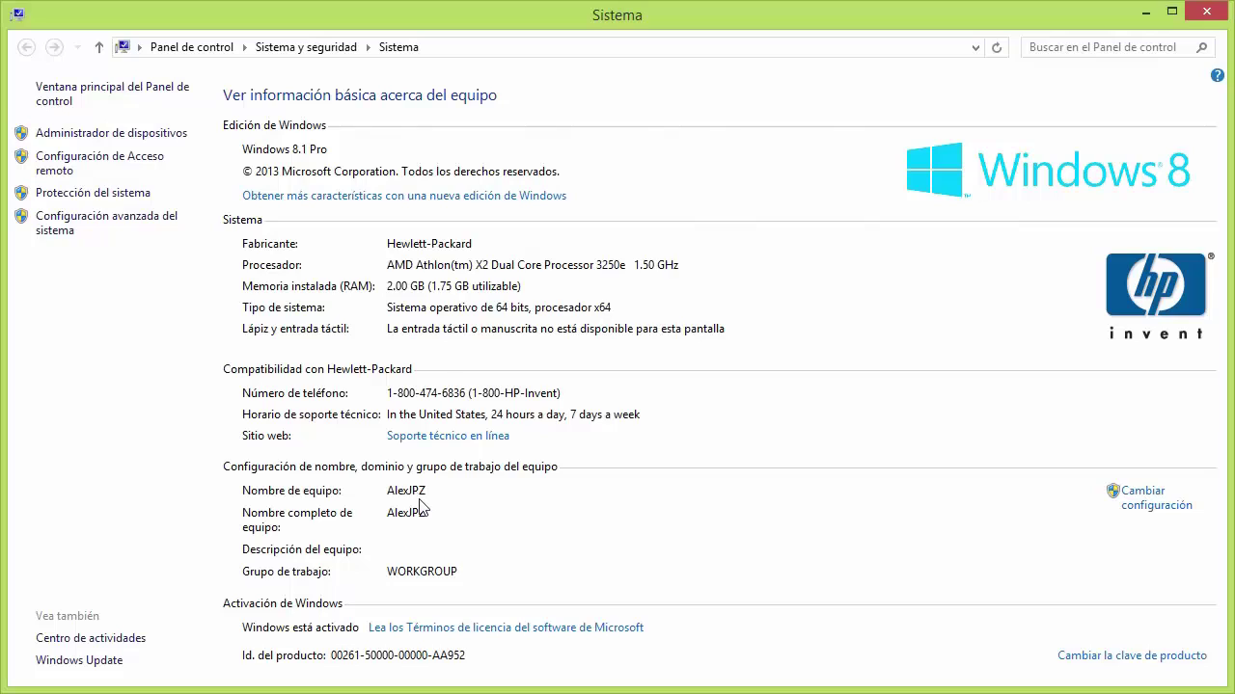
pyautogui.click(63, 230)
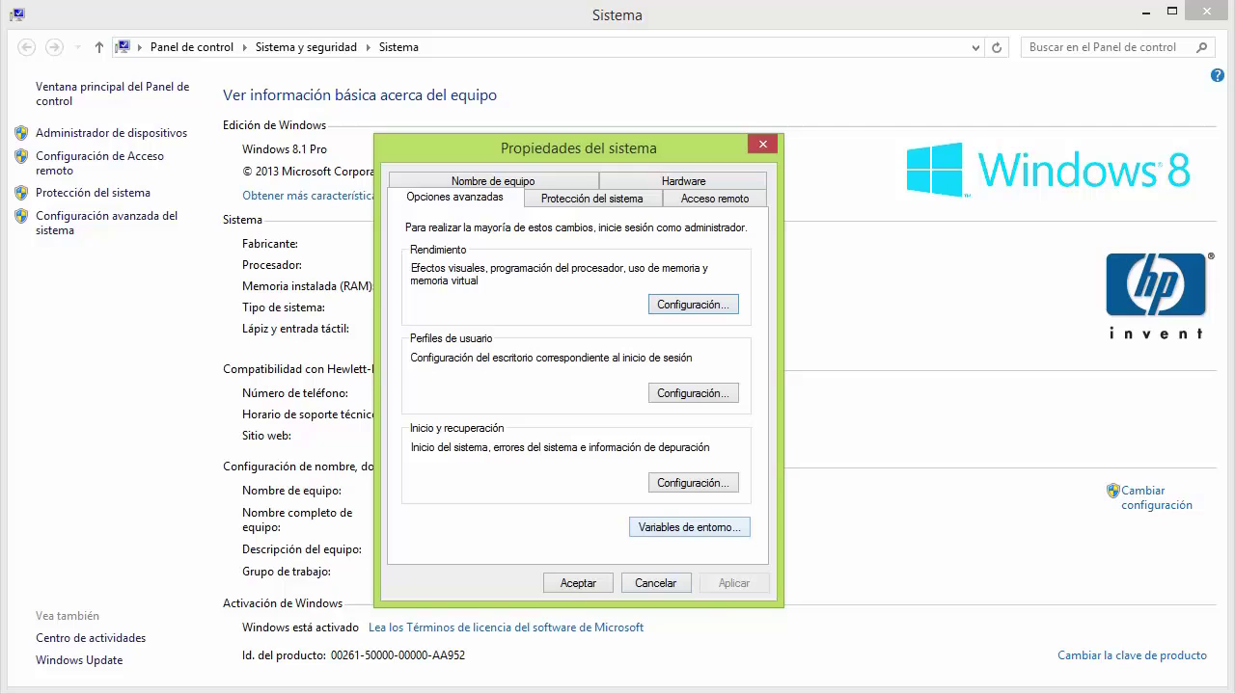
pyautogui.click(689, 528)
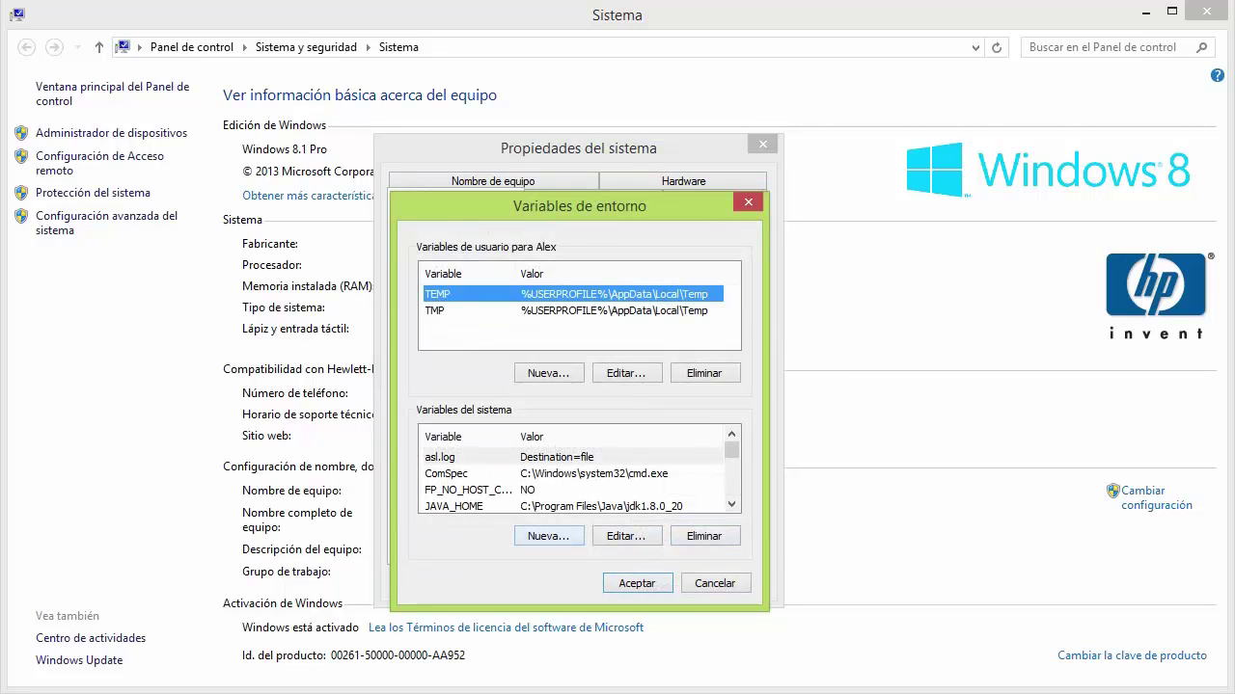
# Fill in a new system variable JAVA_HOME with the value C:\Program Files\Java\jdk1.8.0_20 and discard it.
pyautogui.click(548, 535)
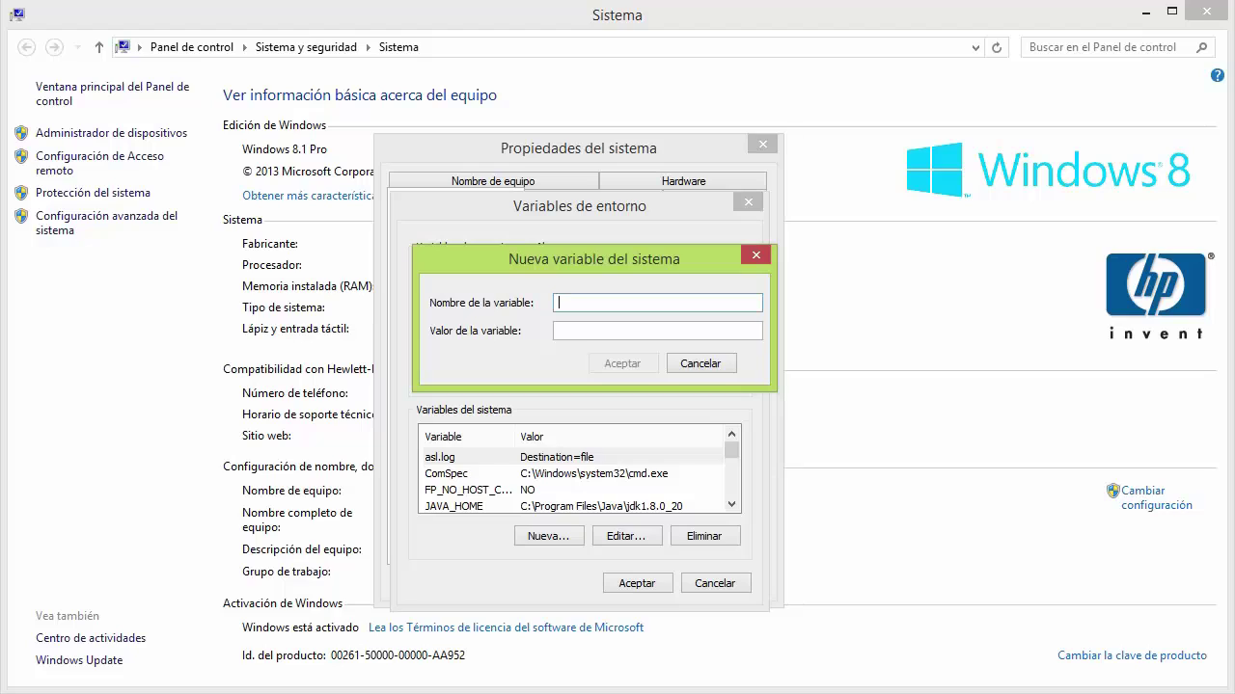
pyautogui.write('JAVA_HOME')
pyautogui.click(656, 331)
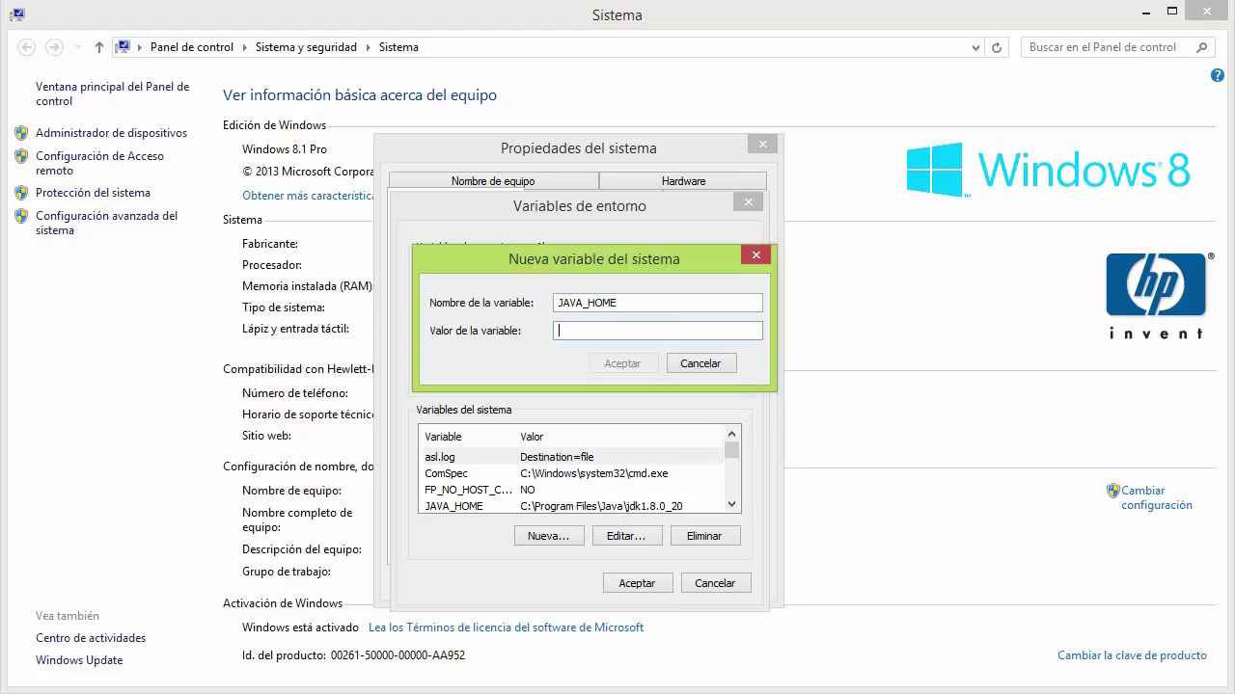
pyautogui.hotkey('ctrl', 'v')
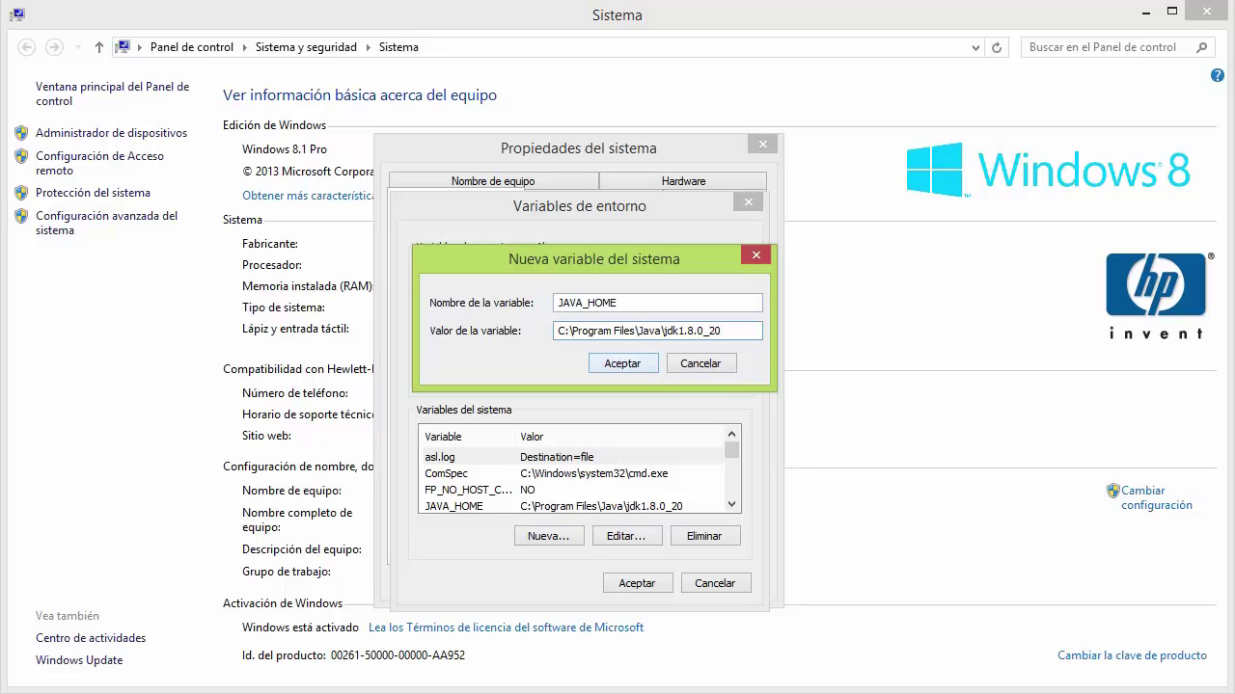
pyautogui.click(700, 364)
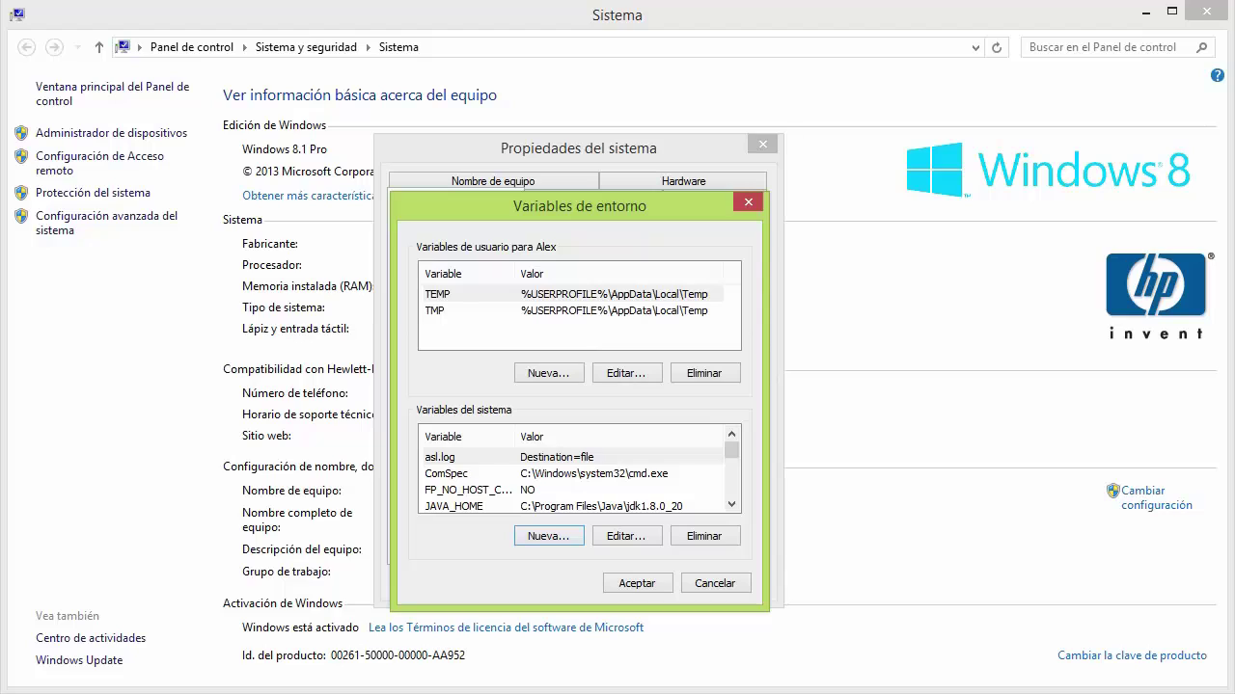
# Locate the existing JAVA_HOME entry among the system variables and accept the environment variables and system properties.
pyautogui.scroll(-1, 574, 472)
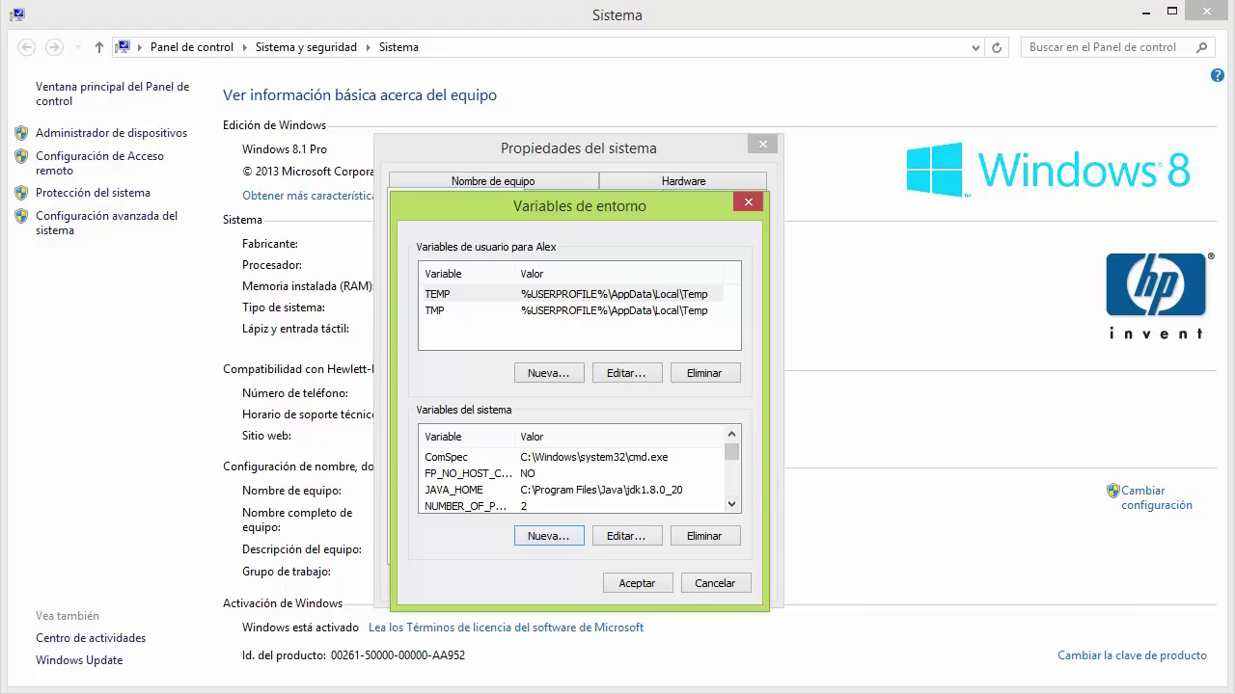
pyautogui.click(463, 490)
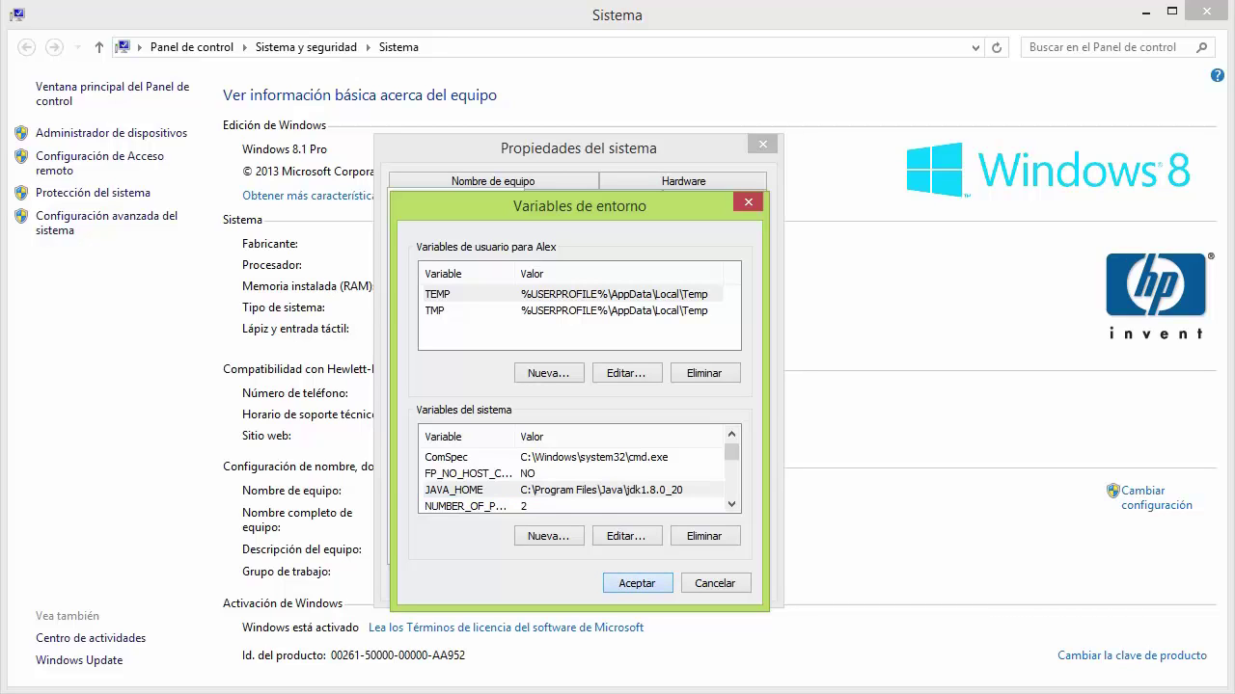
pyautogui.press('Return')
pyautogui.click(578, 582)
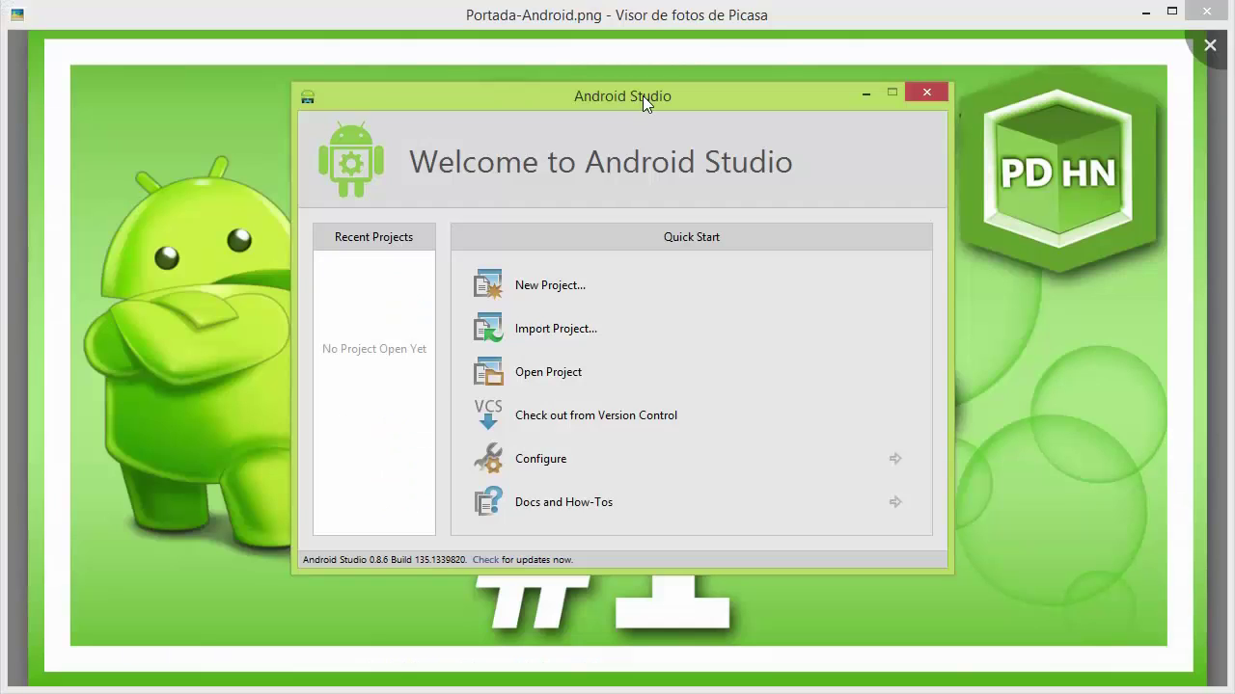
# In Android Studio, start a new project named OperacionesBasicas, keep the default project location, and continue to the form factors.
pyautogui.click(541, 290)
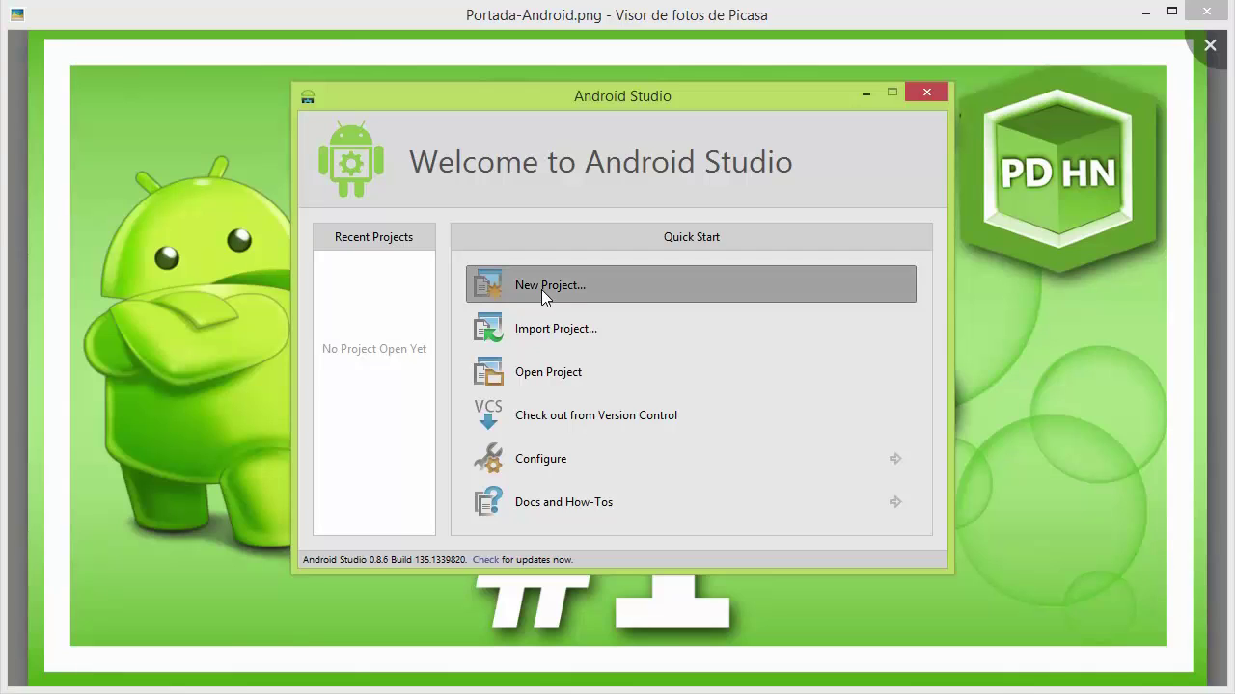
pyautogui.click(541, 288)
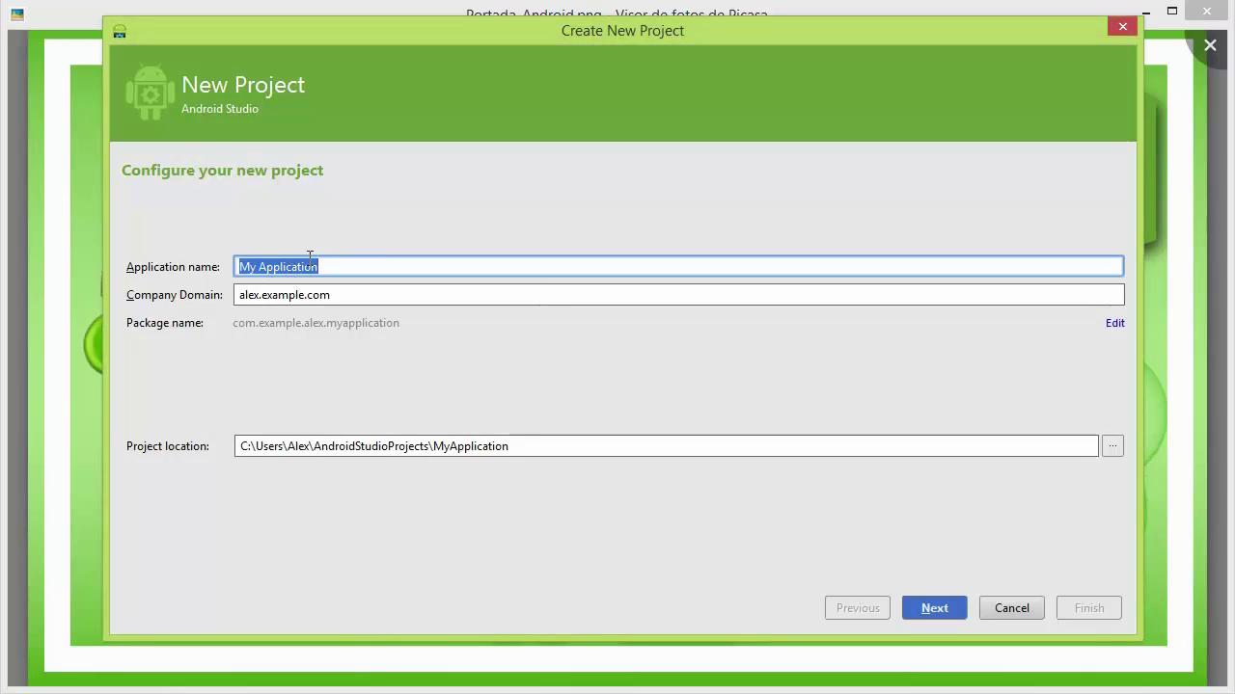
pyautogui.write('OperacionesBasicas')
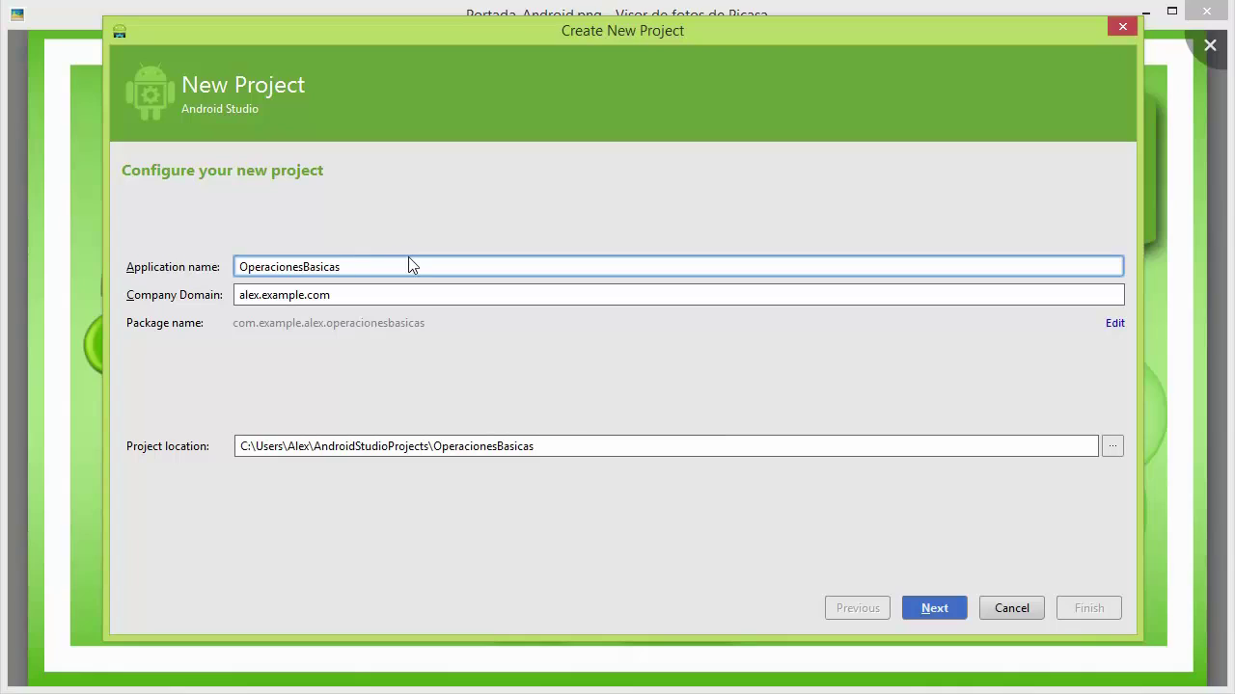
pyautogui.moveTo(555, 445); pyautogui.dragTo(239, 446)
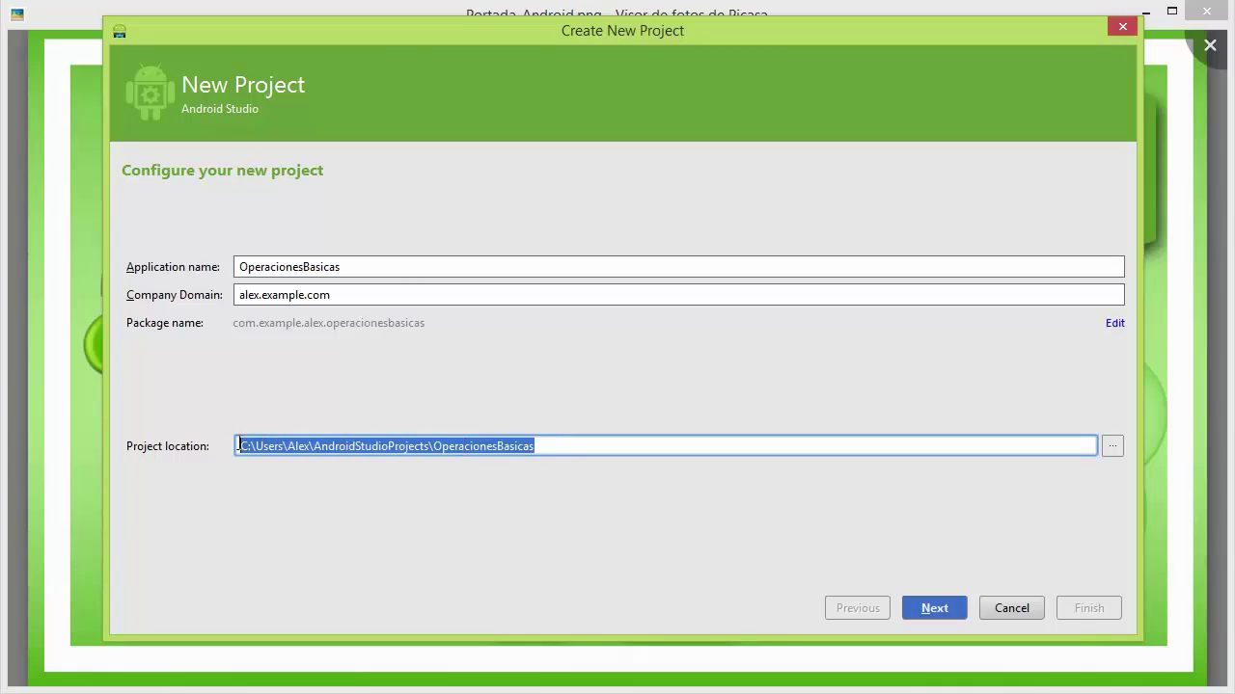
pyautogui.click(558, 445)
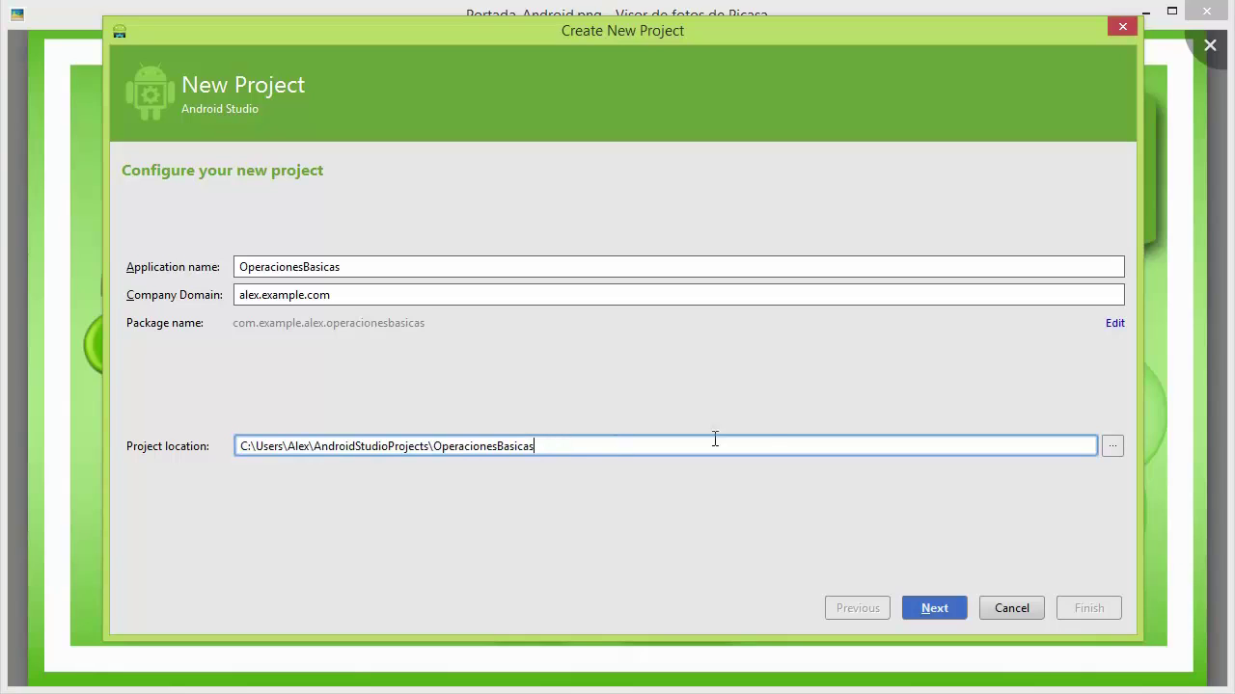
pyautogui.click(934, 609)
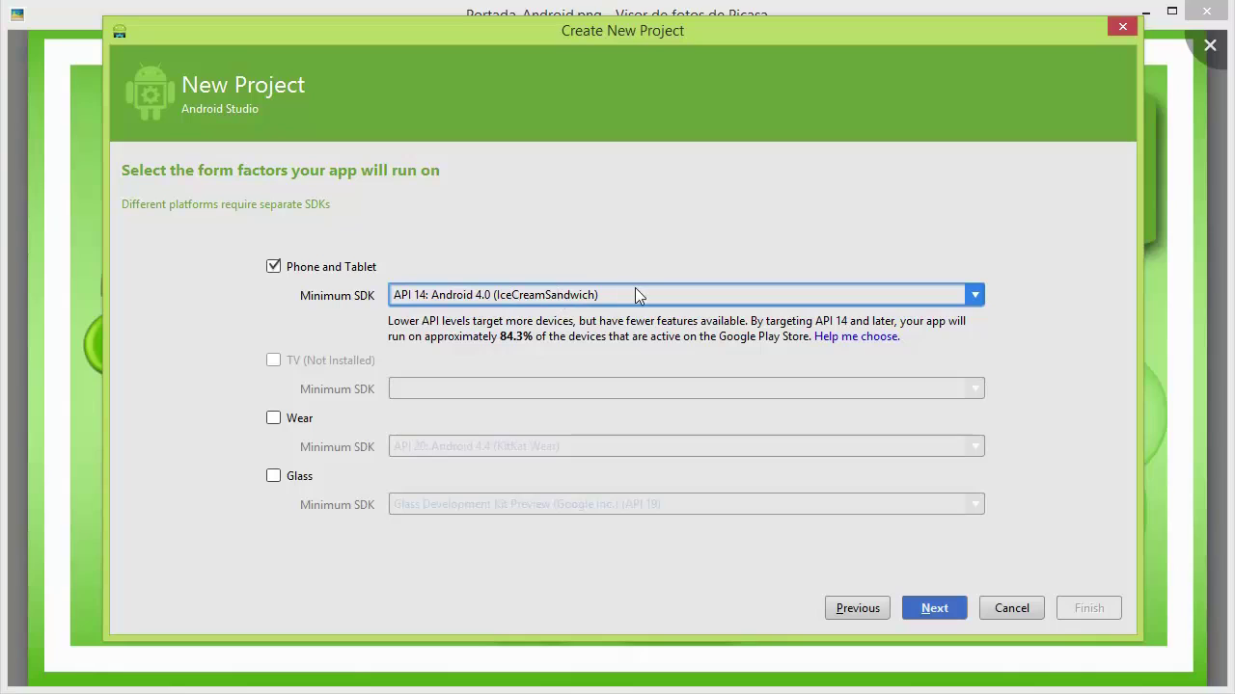
# Choose API 14: Android 4.0 (IceCreamSandwich) as the minimum SDK for Phone and Tablet.
pyautogui.click(974, 297)
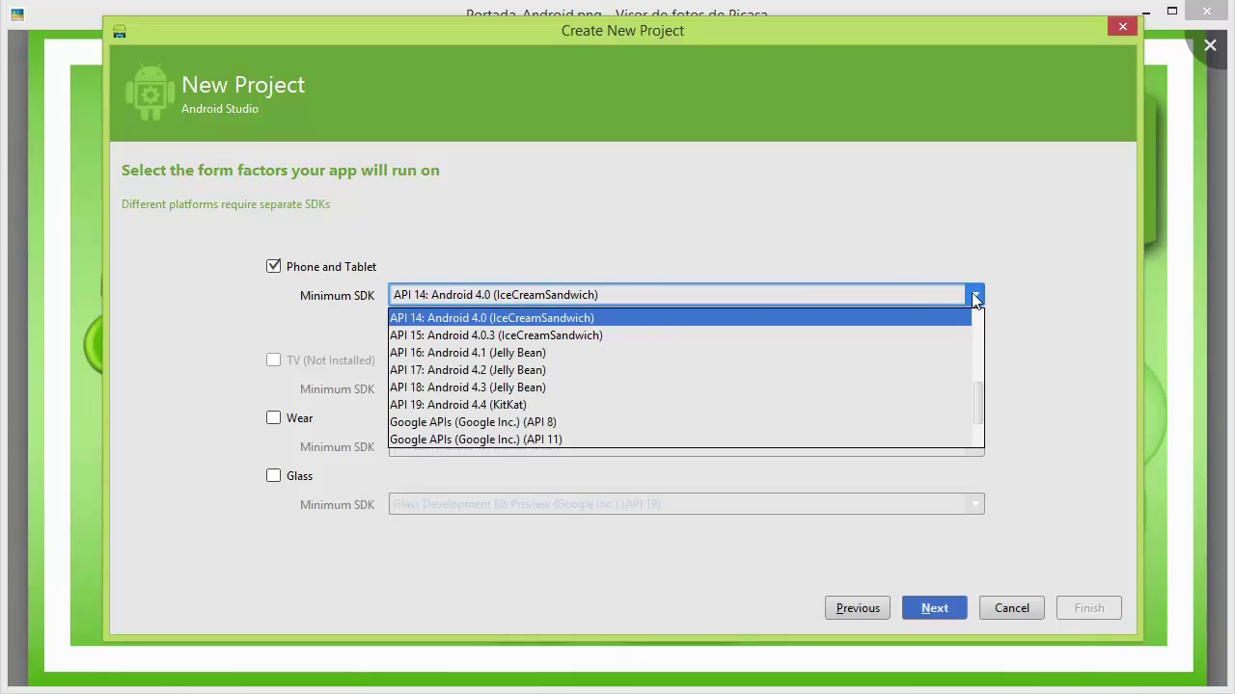
pyautogui.click(474, 319)
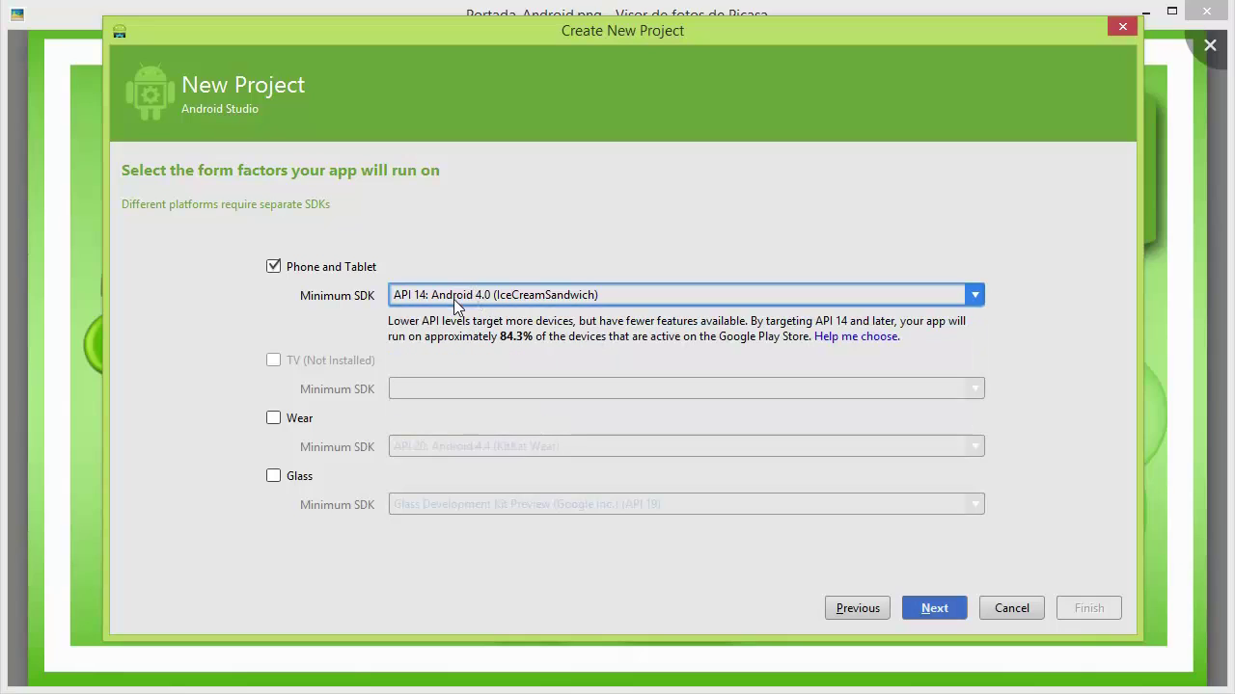
# Add a Blank Activity with the default name MyActivity, layout activity_my and title MyActivity, and finish creating the project.
pyautogui.click(948, 606)
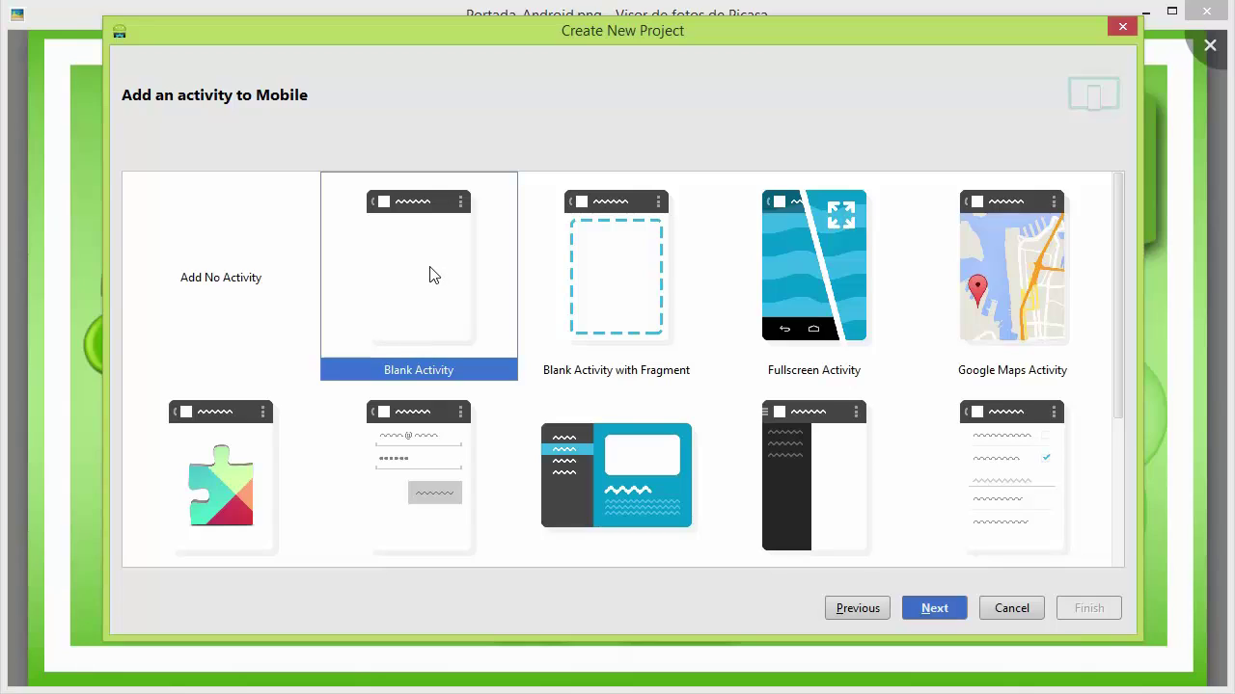
pyautogui.click(934, 609)
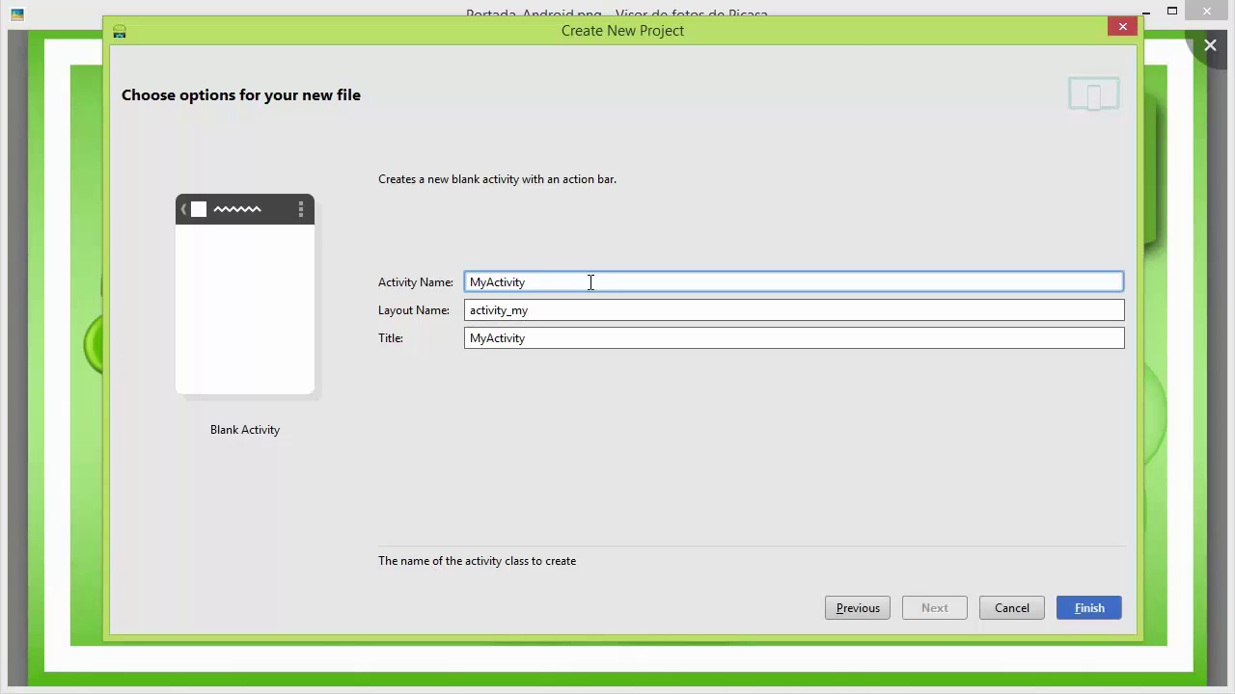
pyautogui.click(568, 336)
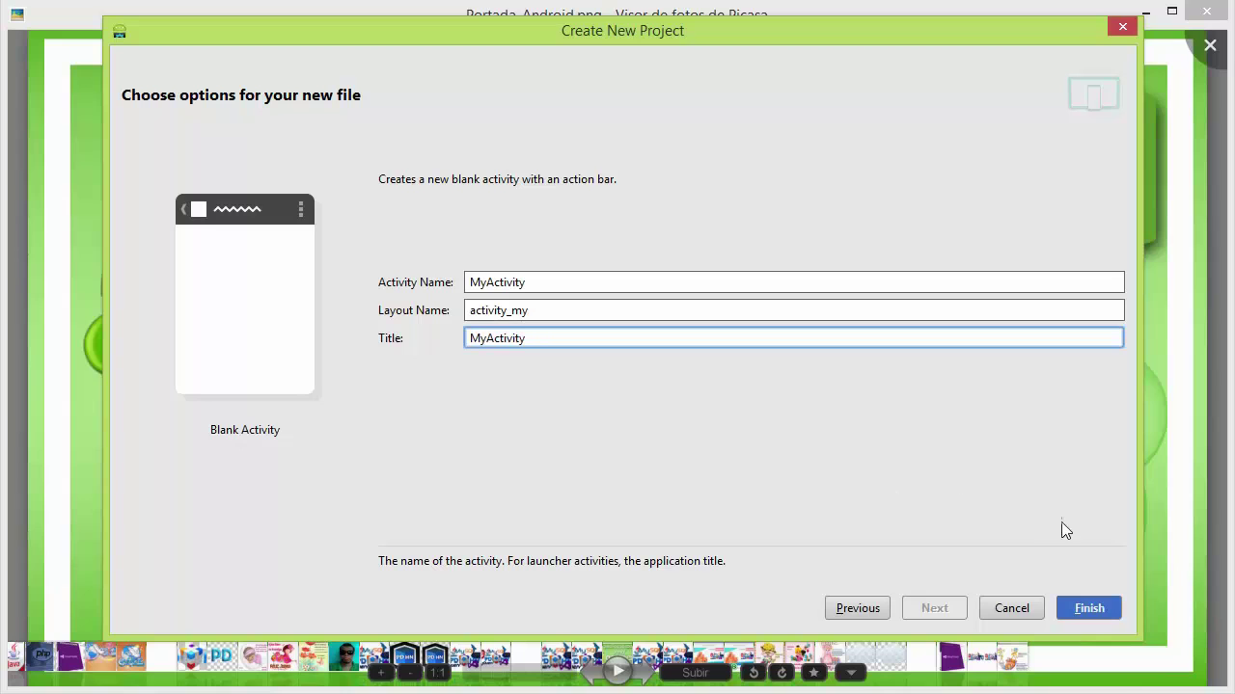
pyautogui.click(1090, 608)
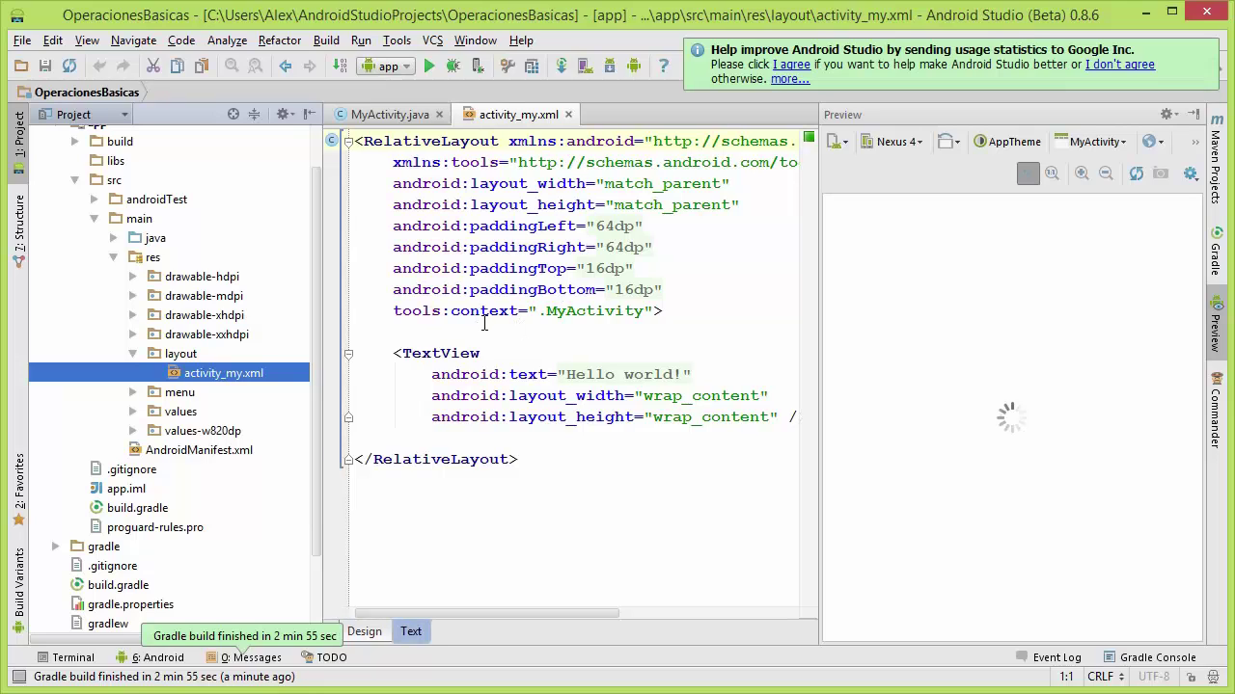
# Dismiss the usage statistics notification and show MyActivity.java together with its class under the main java folder in the project tree.
pyautogui.click(541, 445)
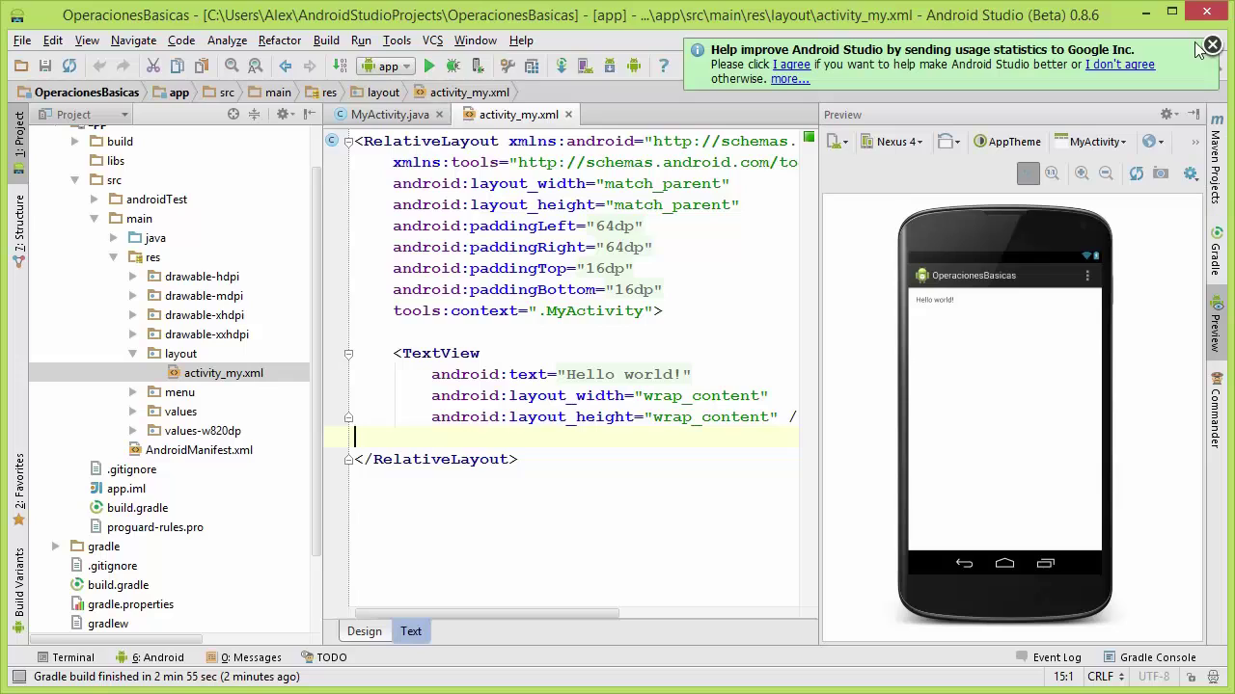
pyautogui.click(1212, 46)
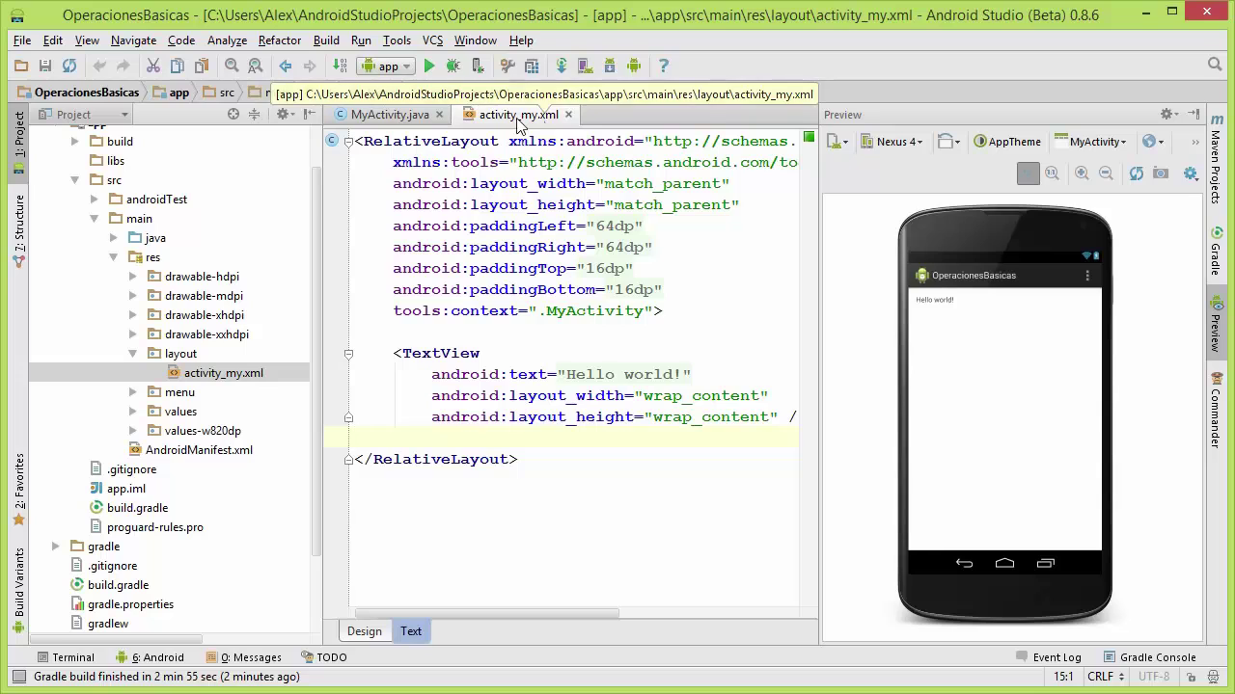
pyautogui.click(402, 113)
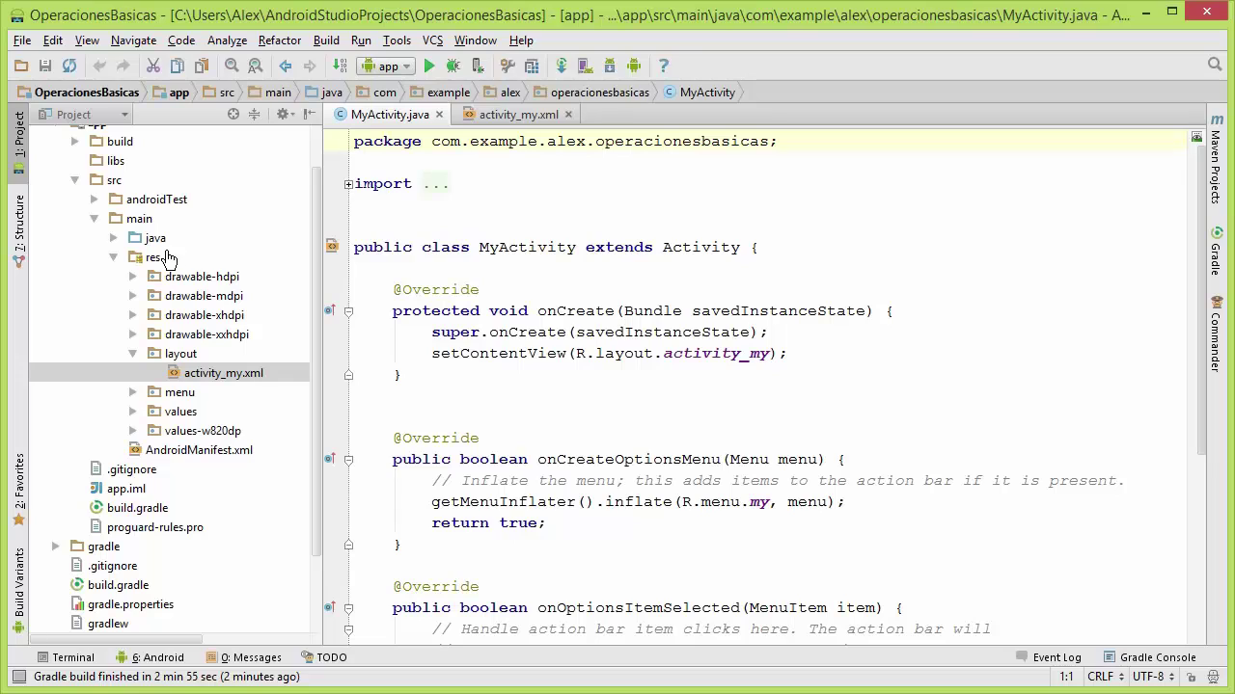
pyautogui.click(112, 238)
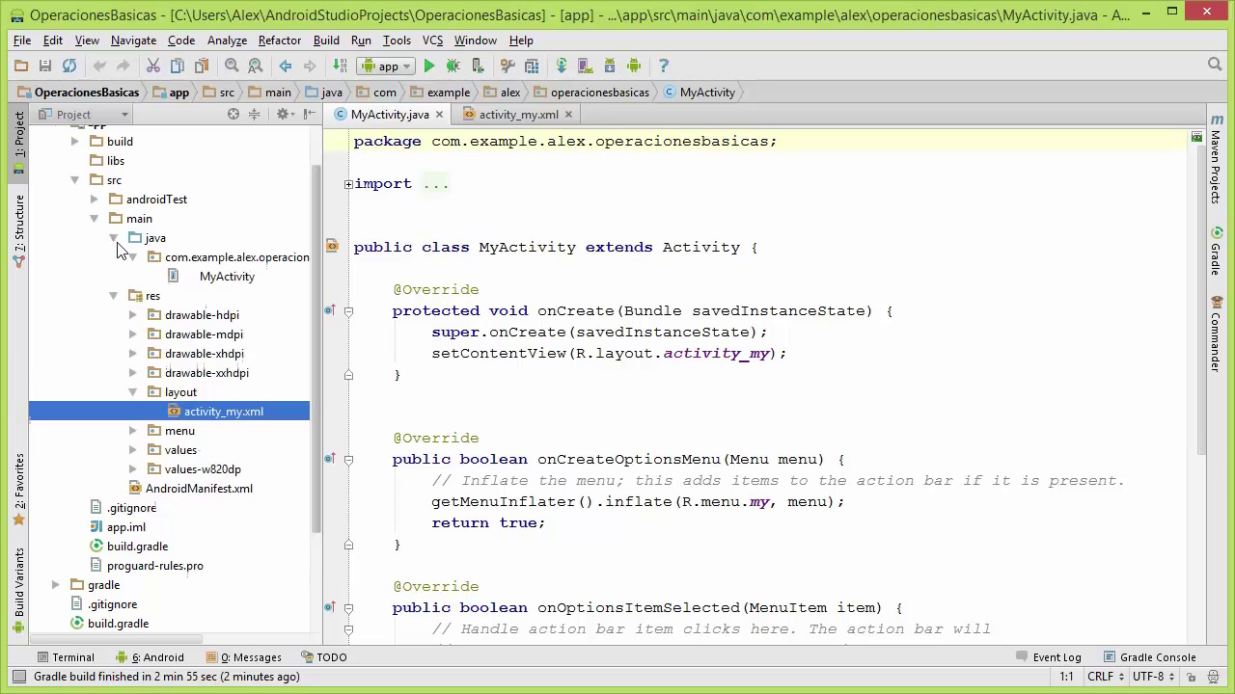
pyautogui.click(207, 278)
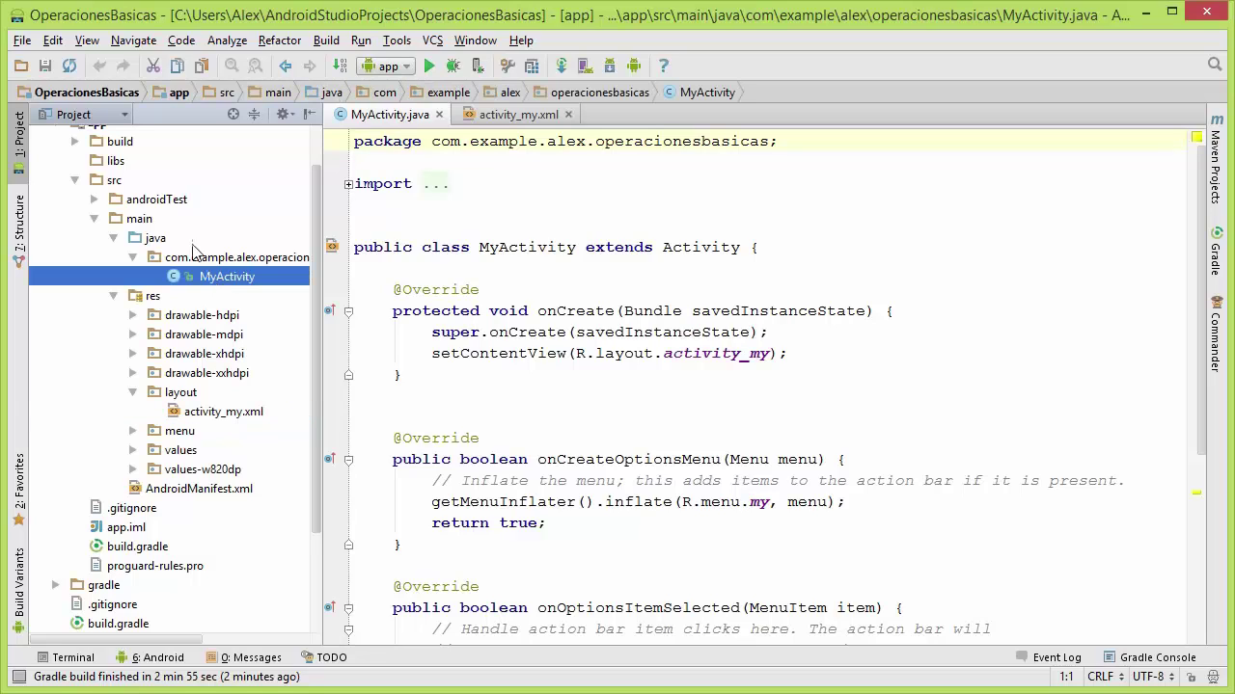
pyautogui.scroll(1, 214, 259)
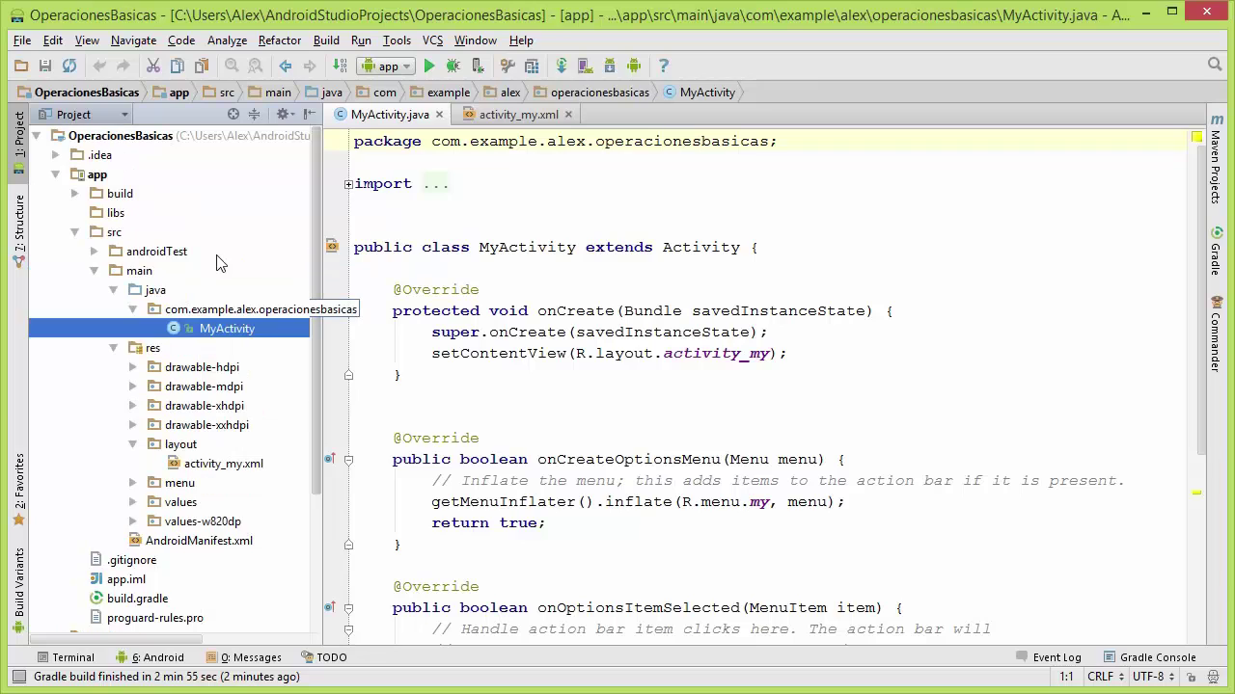
# Show the activity_my.xml layout in its graphical design view.
pyautogui.click(492, 115)
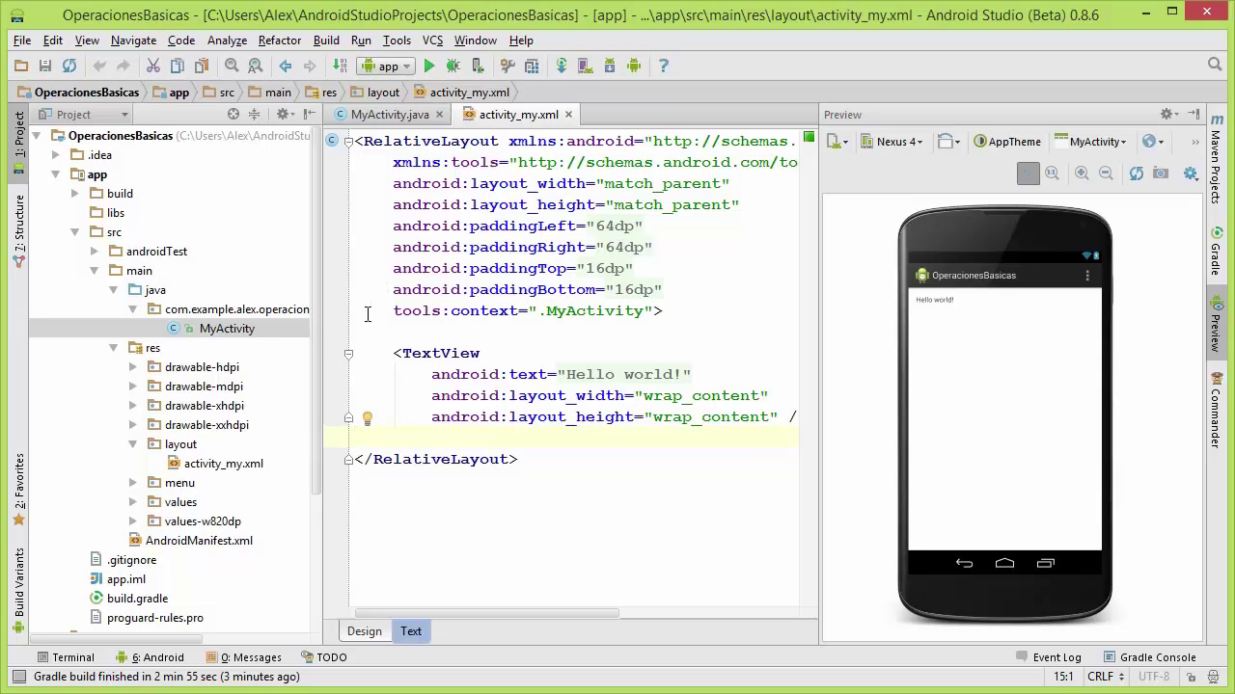
pyautogui.click(358, 632)
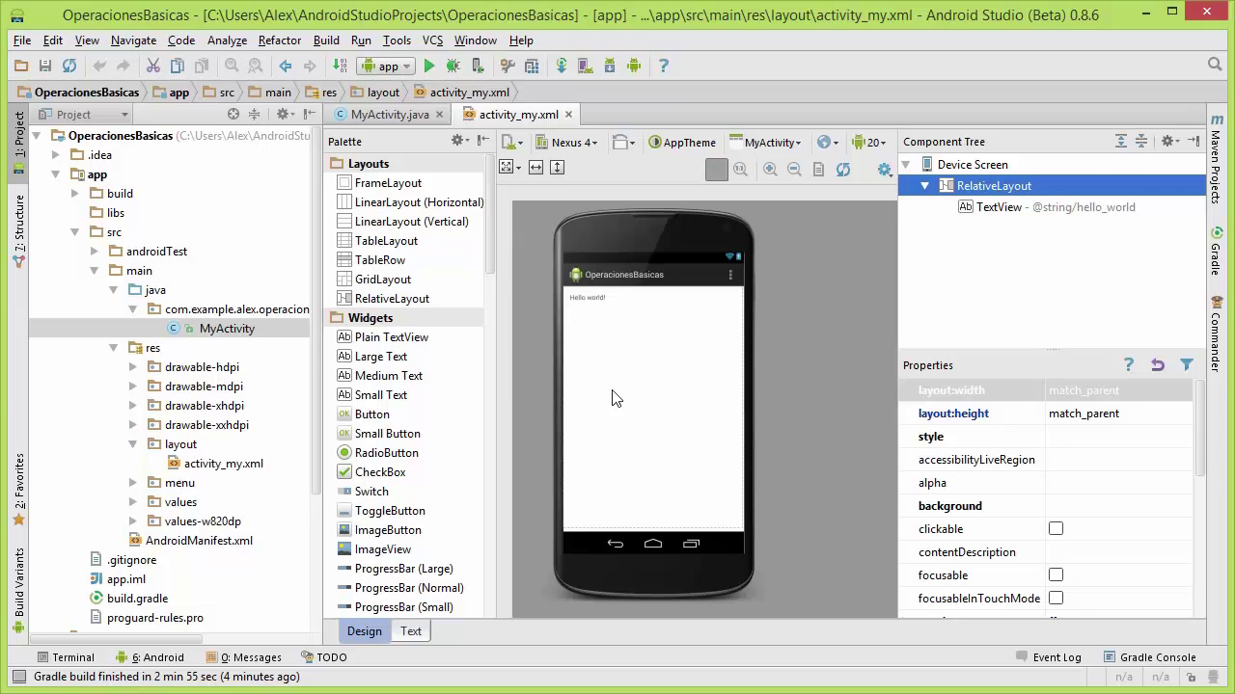
# In the Android SDK Manager, mark Android SDK Tools, Android SDK Platform-tools and Android SDK Build-tools revision 20.
pyautogui.click(609, 69)
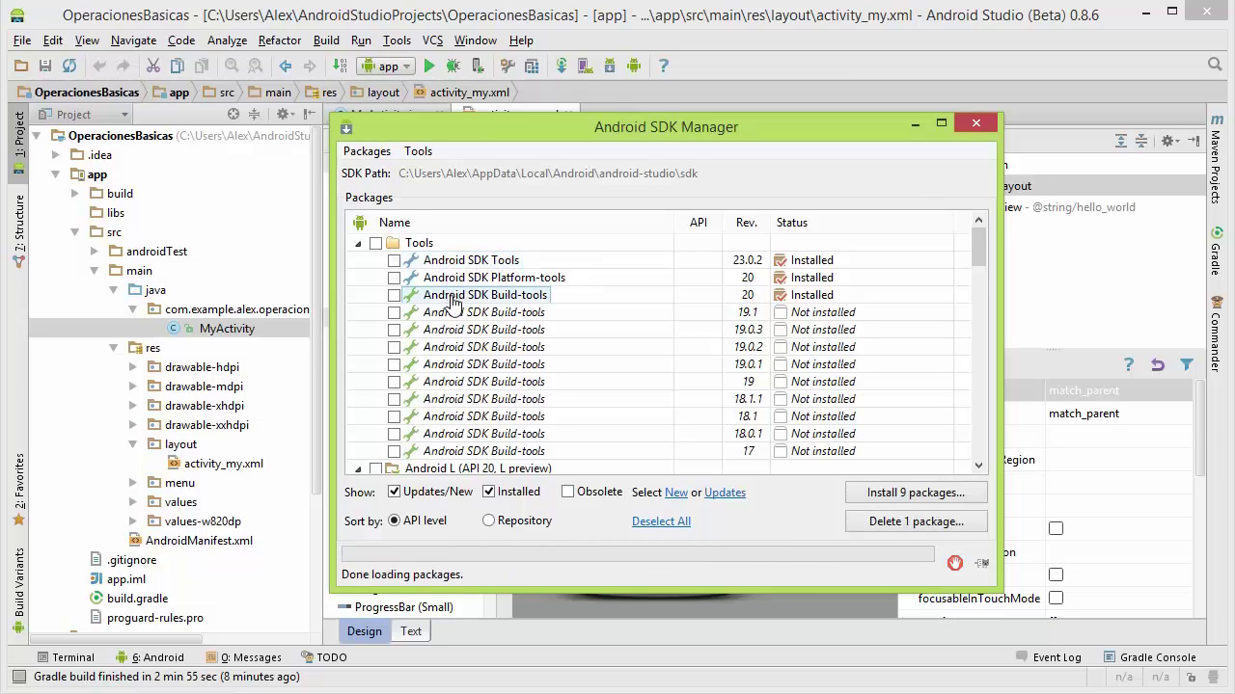
pyautogui.click(394, 261)
pyautogui.click(394, 279)
pyautogui.click(394, 295)
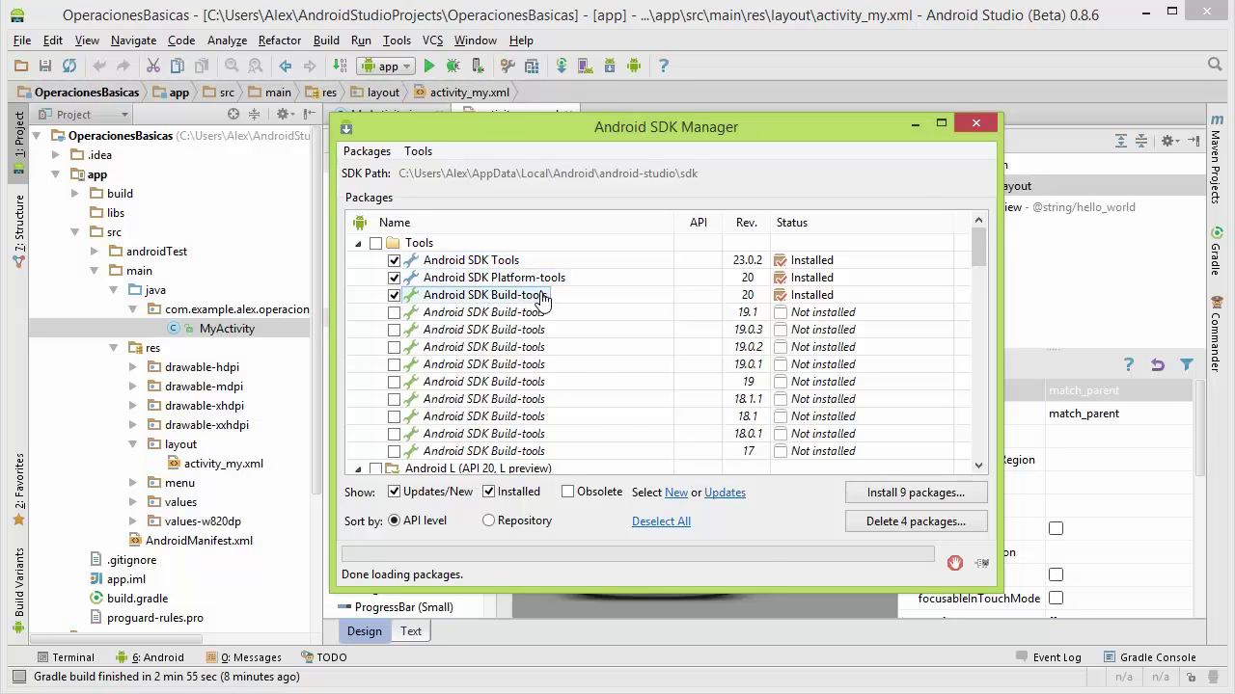
# Examine the installation status of the platform packages from Android L (API 20) down to Android 2.2 (API 8).
pyautogui.scroll(-2, 541, 299)
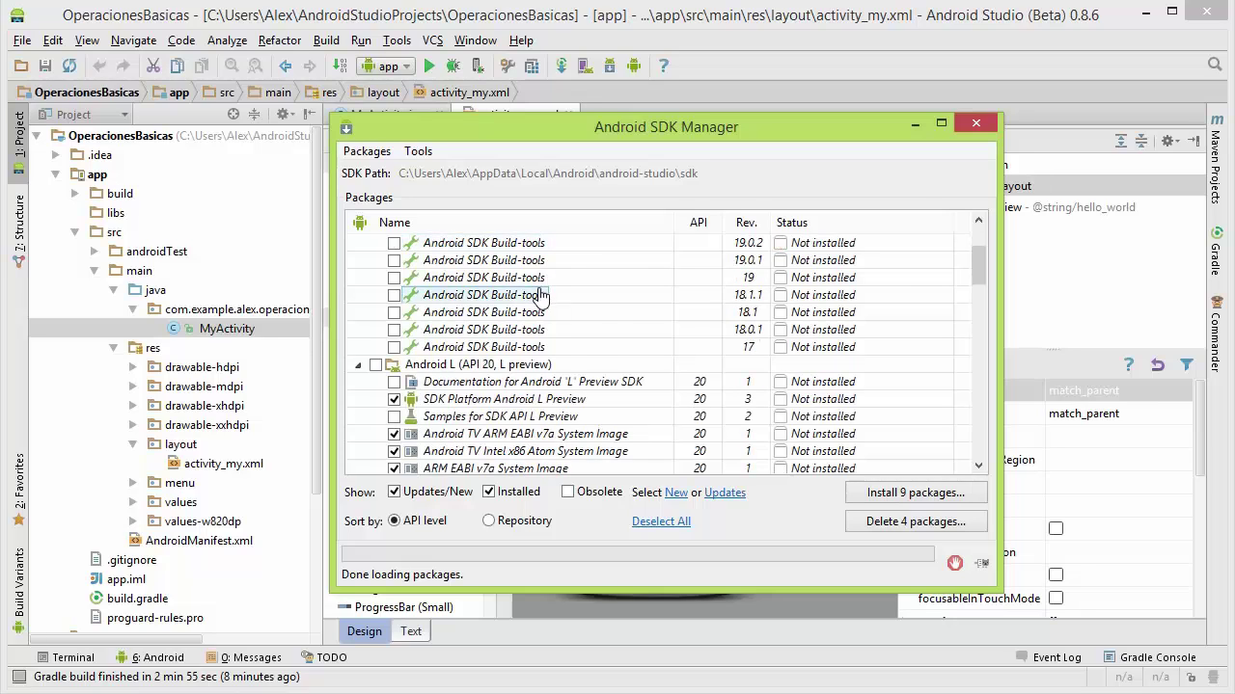
pyautogui.scroll(-2, 541, 299)
pyautogui.scroll(-3, 541, 299)
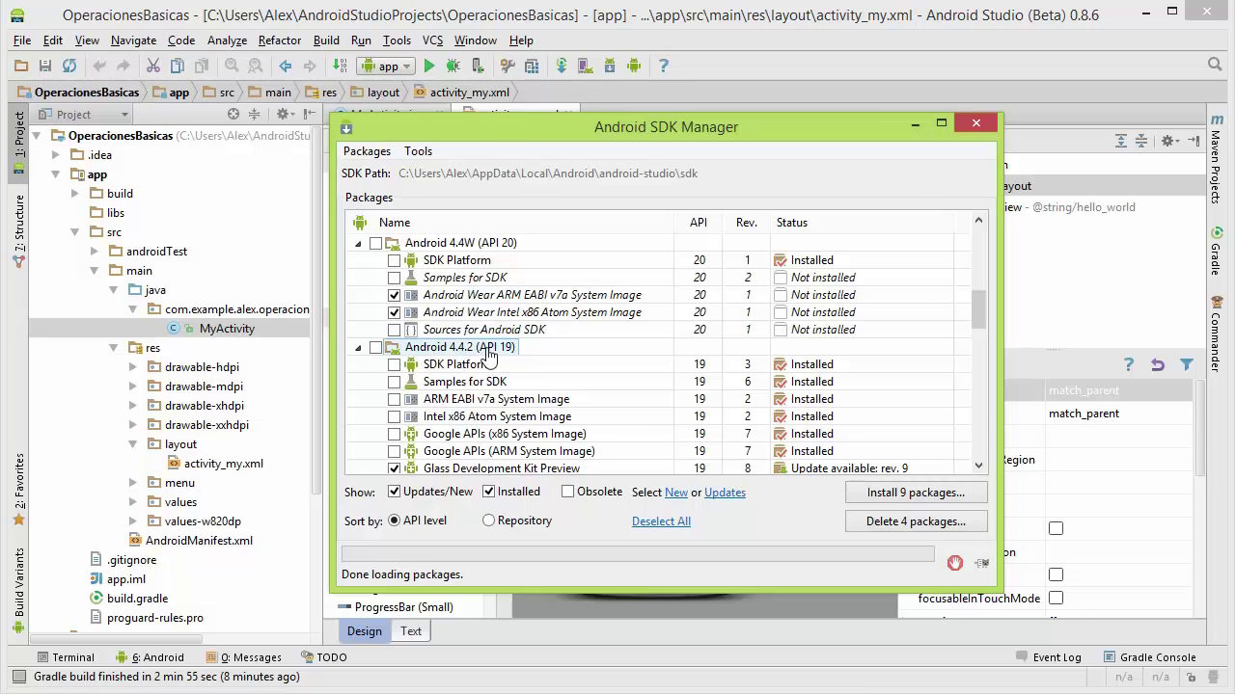
pyautogui.scroll(-3, 487, 349)
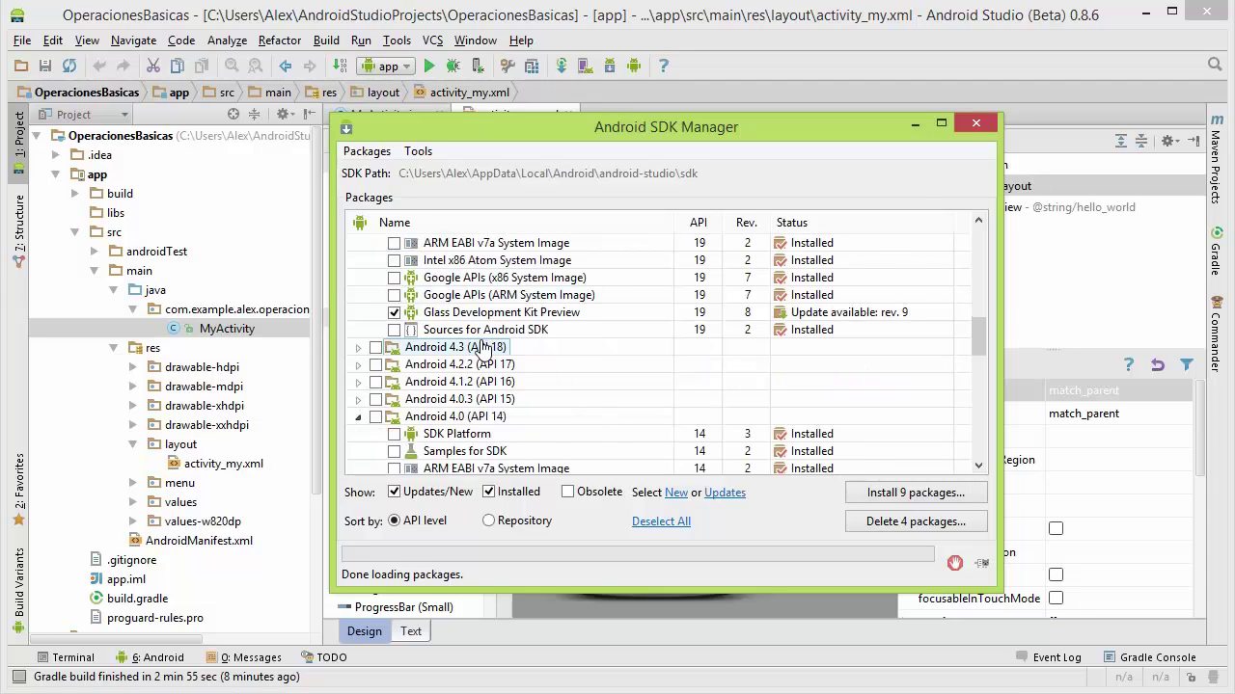
pyautogui.scroll(-1, 482, 349)
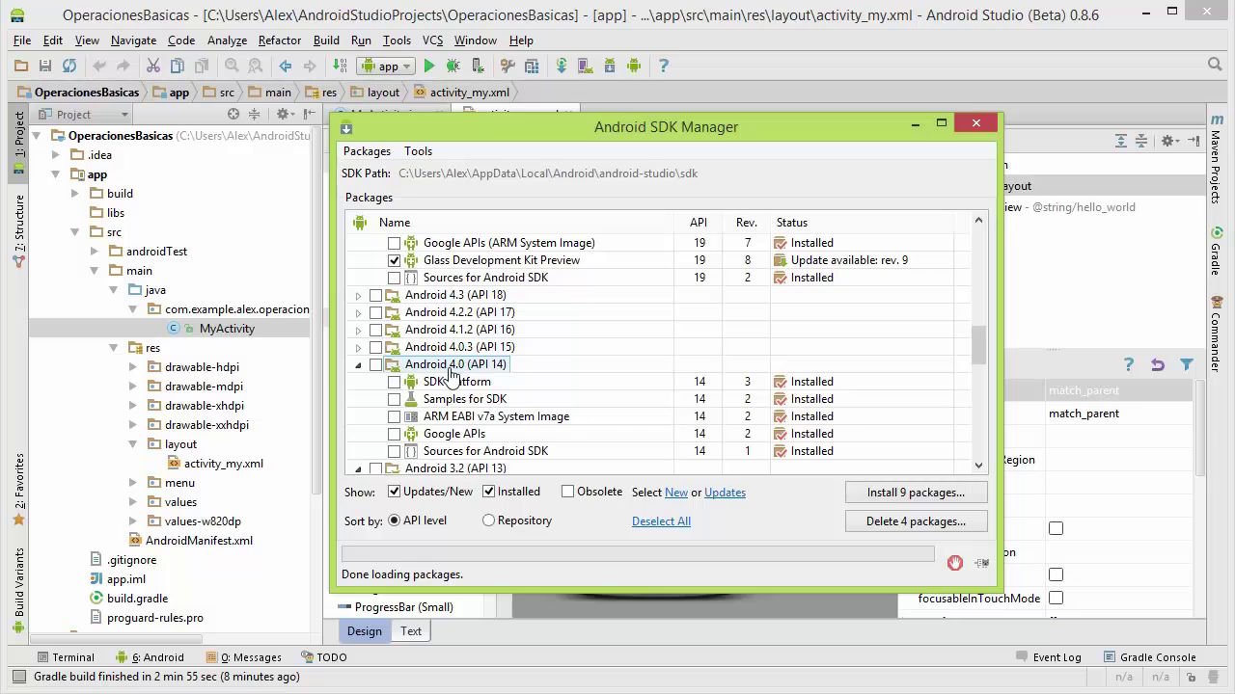
pyautogui.scroll(-1, 466, 373)
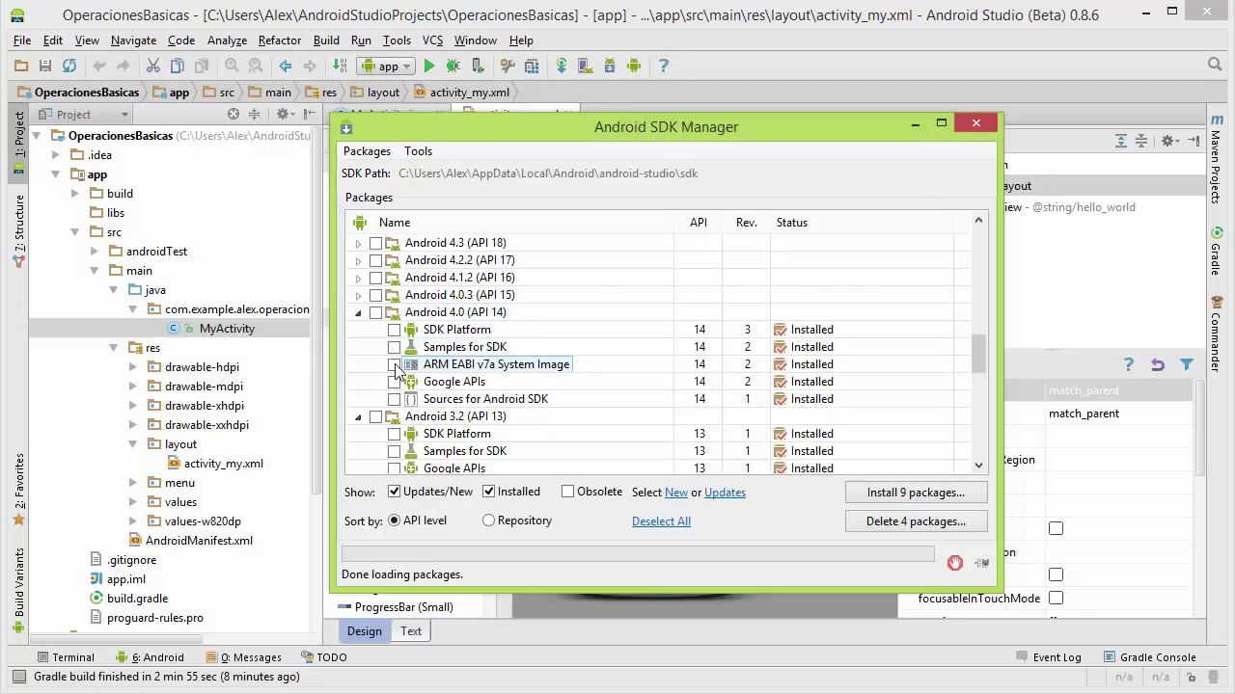
pyautogui.scroll(-2, 425, 367)
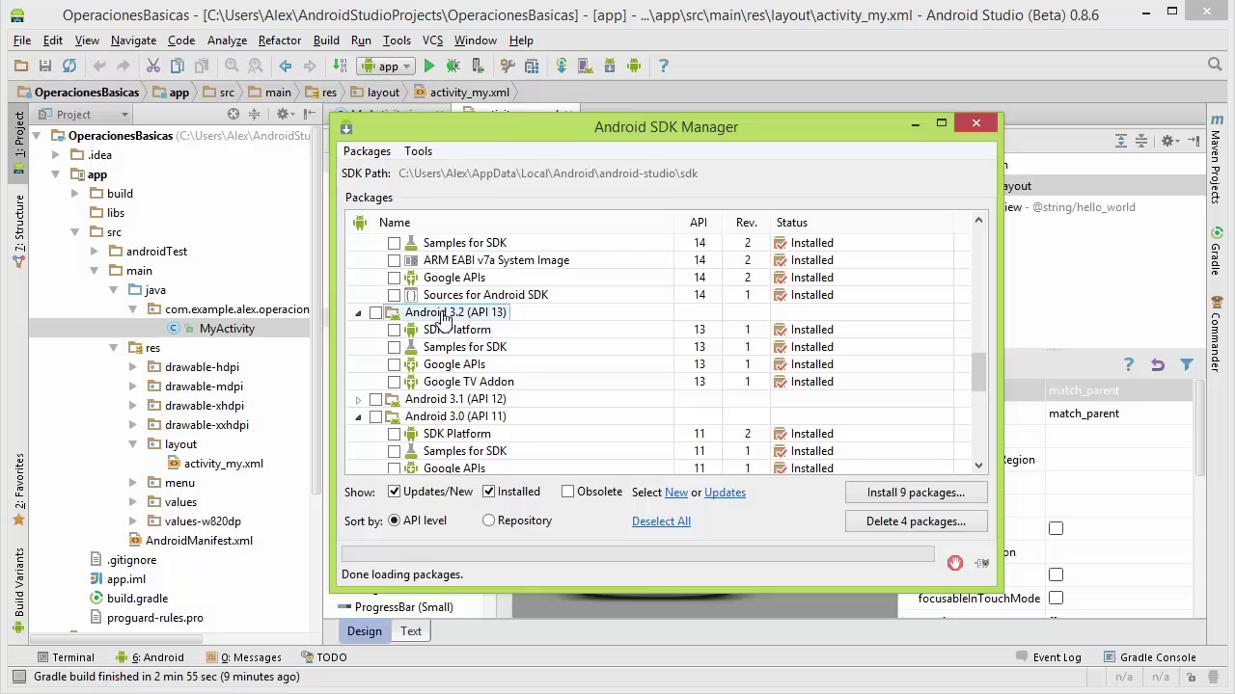
pyautogui.scroll(-1, 421, 320)
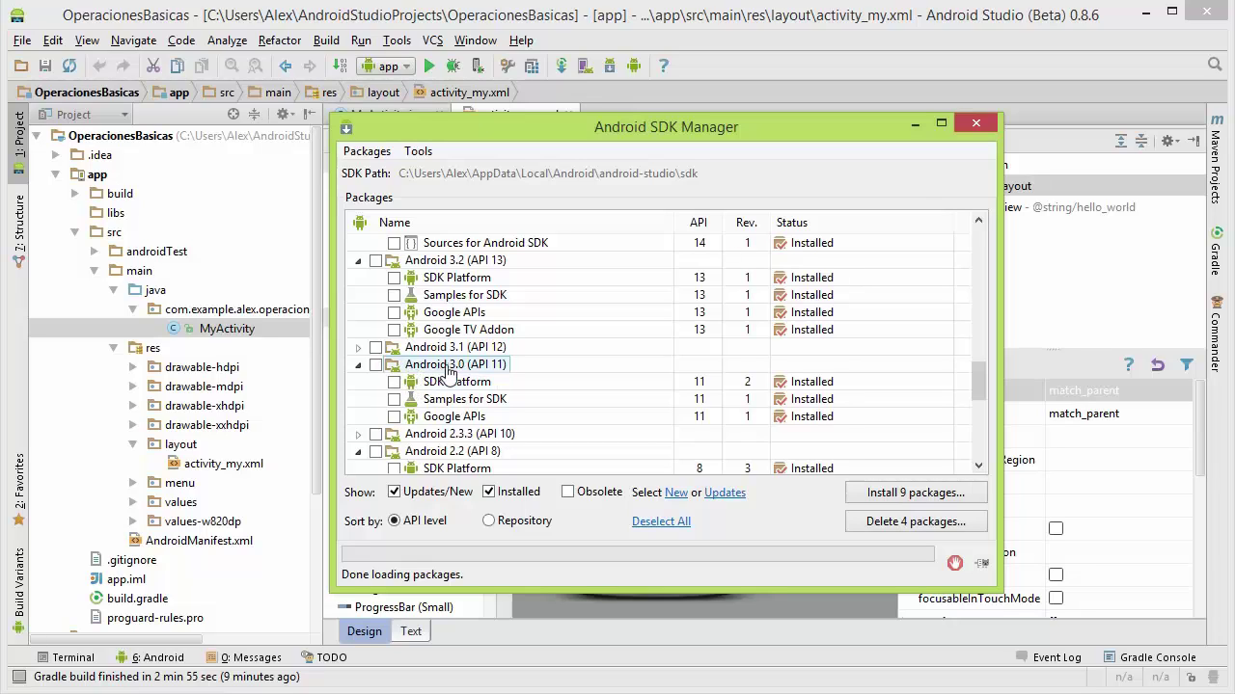
pyautogui.scroll(-1, 451, 375)
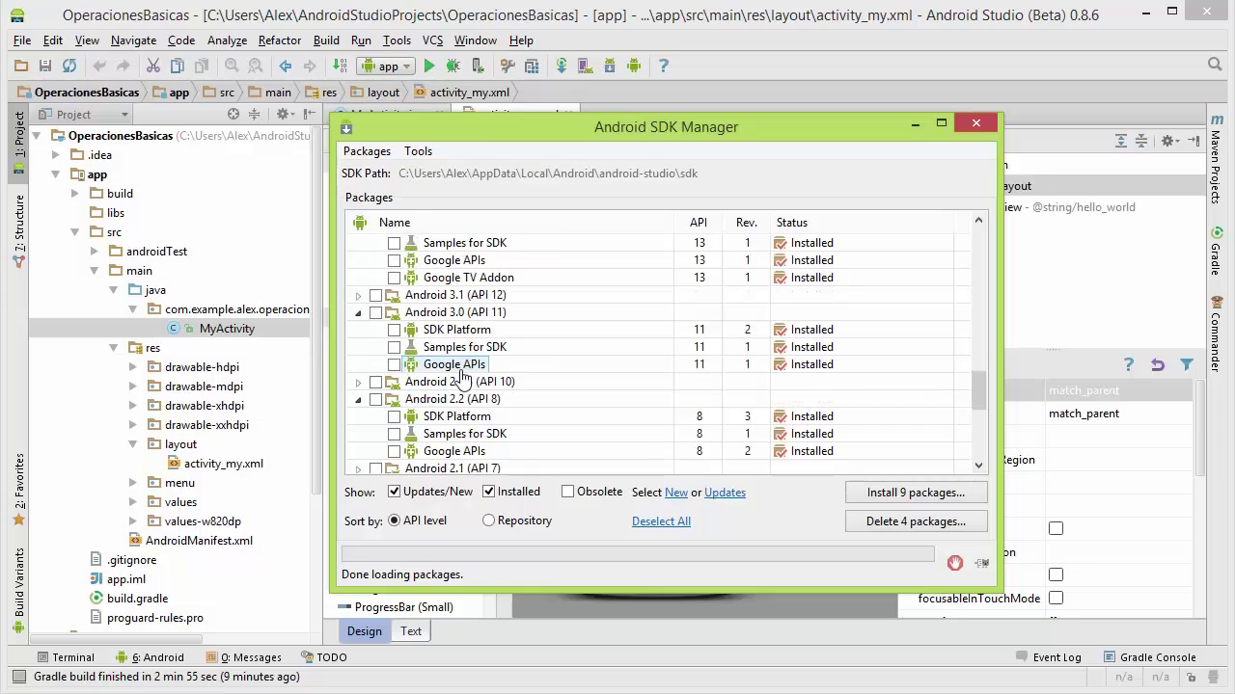
pyautogui.scroll(-1, 470, 373)
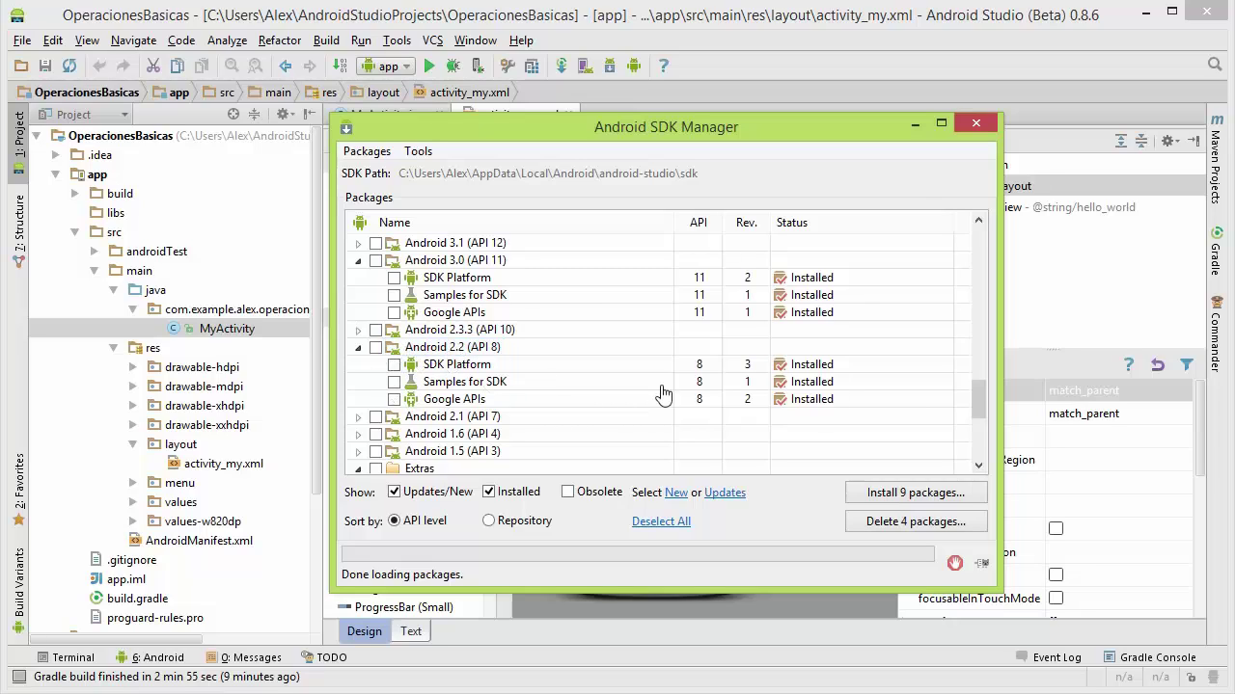
# Review the Extras packages, such as the Android Support Library and Google USB Driver, and close the SDK Manager.
pyautogui.click(880, 495)
pyautogui.scroll(-2, 666, 310)
pyautogui.scroll(-3, 654, 328)
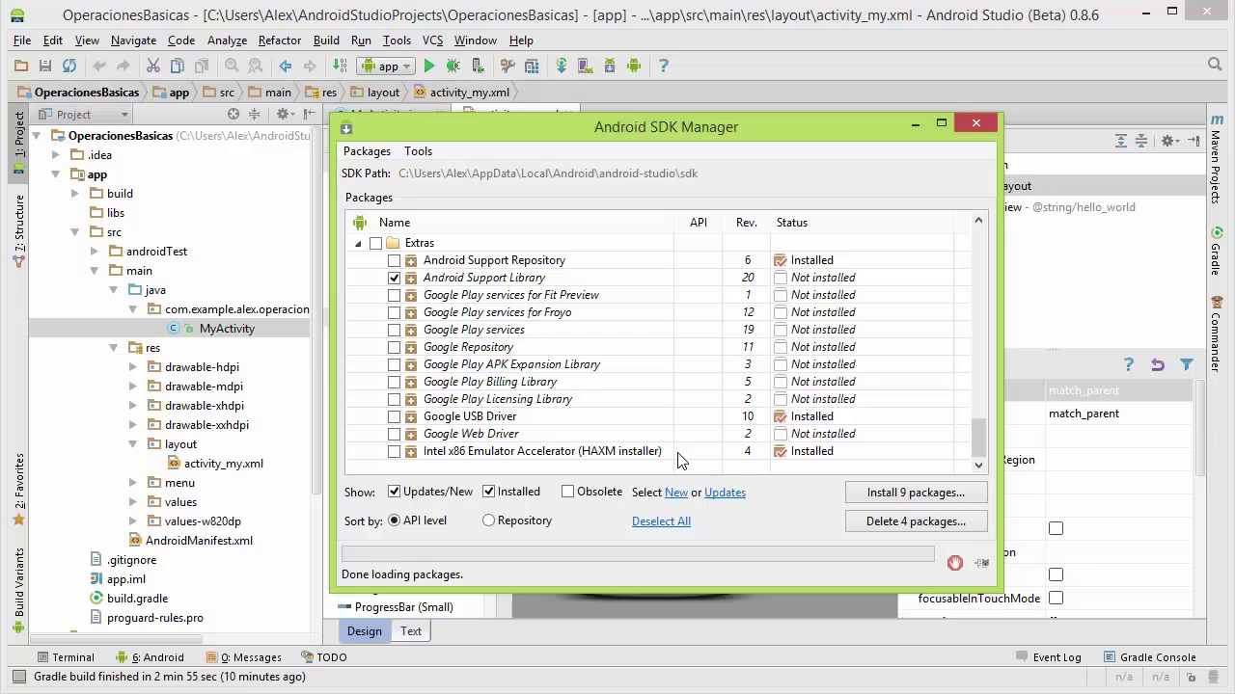
pyautogui.scroll(2, 678, 461)
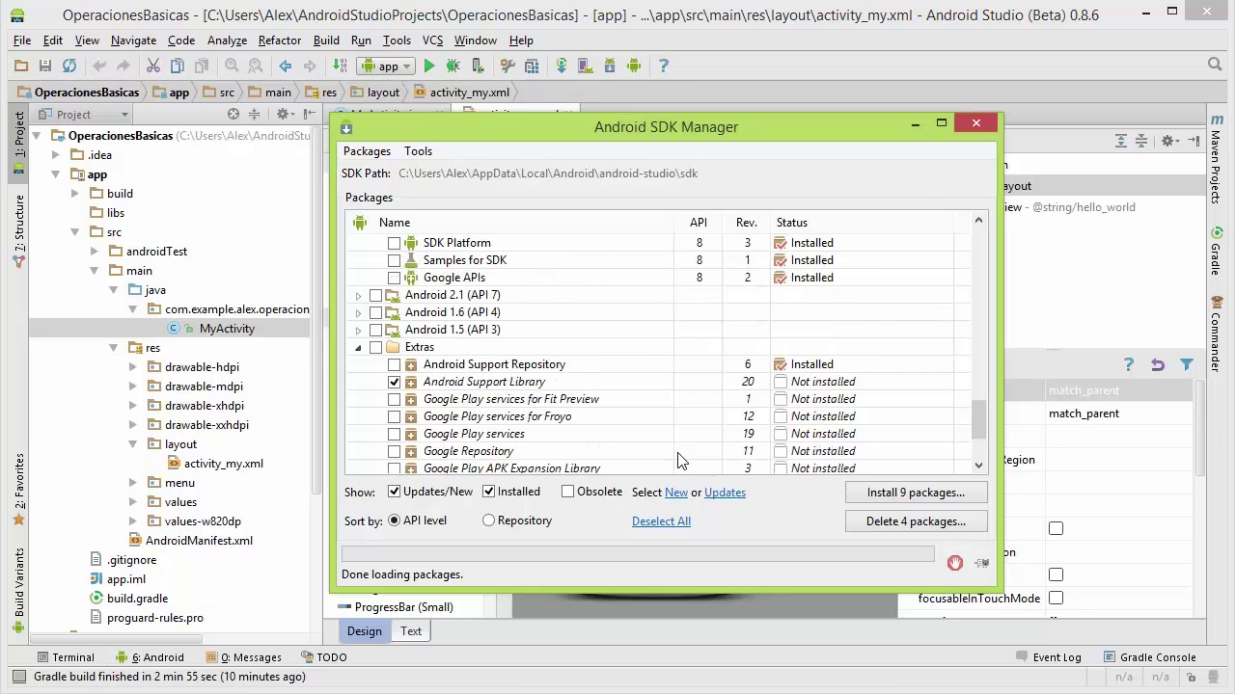
pyautogui.scroll(2, 678, 461)
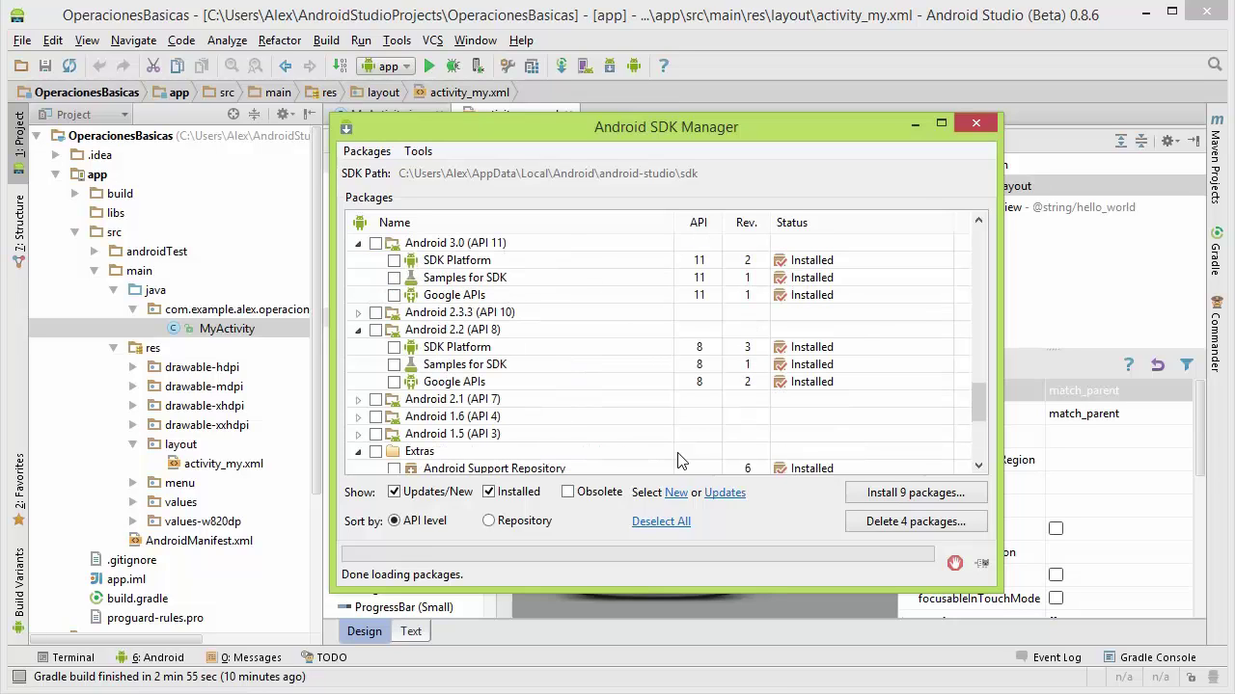
pyautogui.scroll(20, 678, 461)
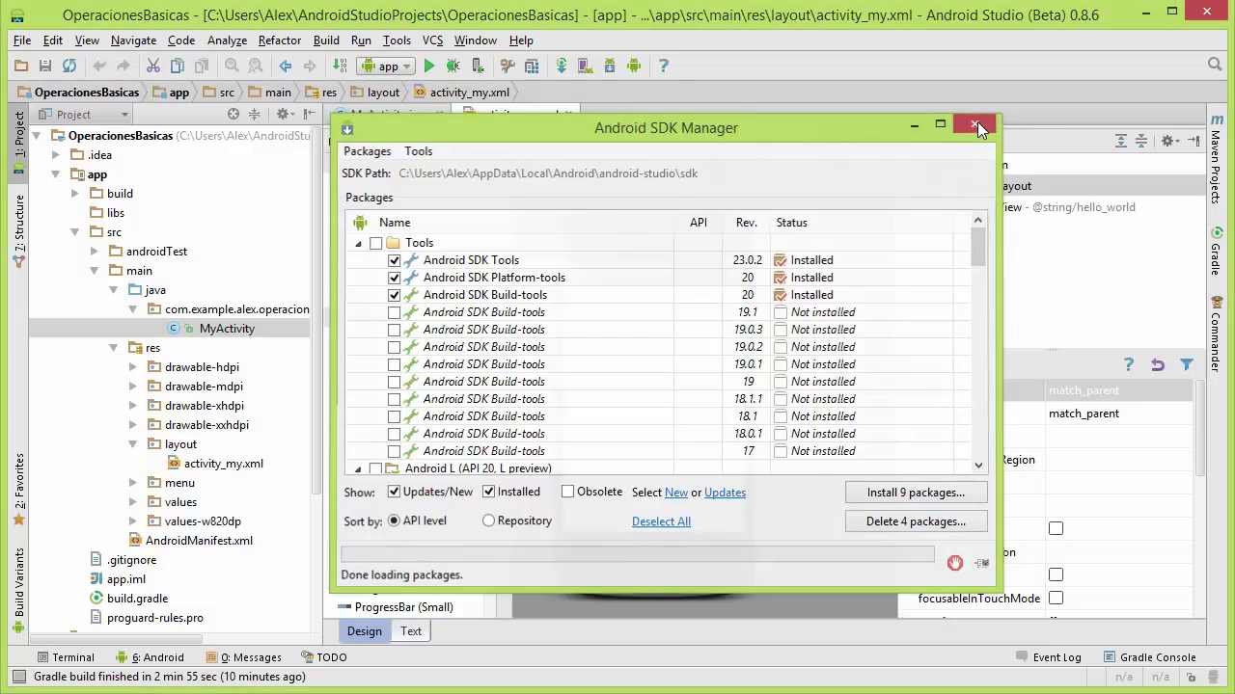
pyautogui.click(976, 123)
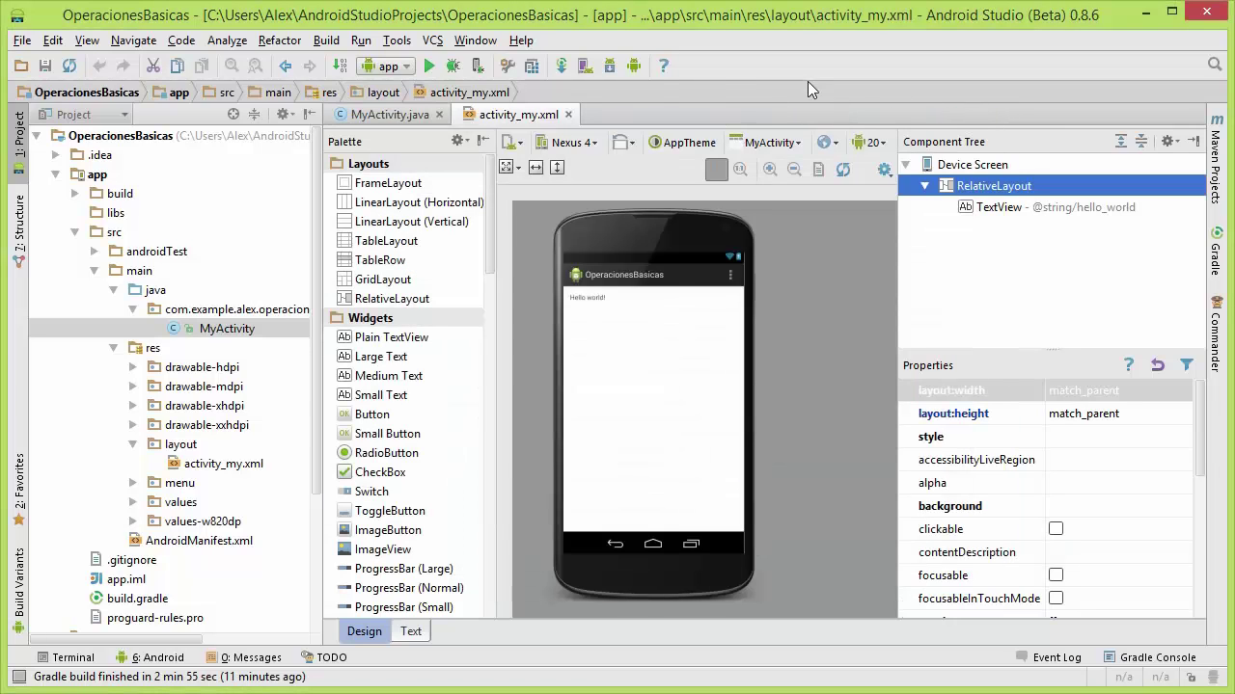
# Set the layout preview's Android version to API 14: Android 4.0.
pyautogui.click(597, 146)
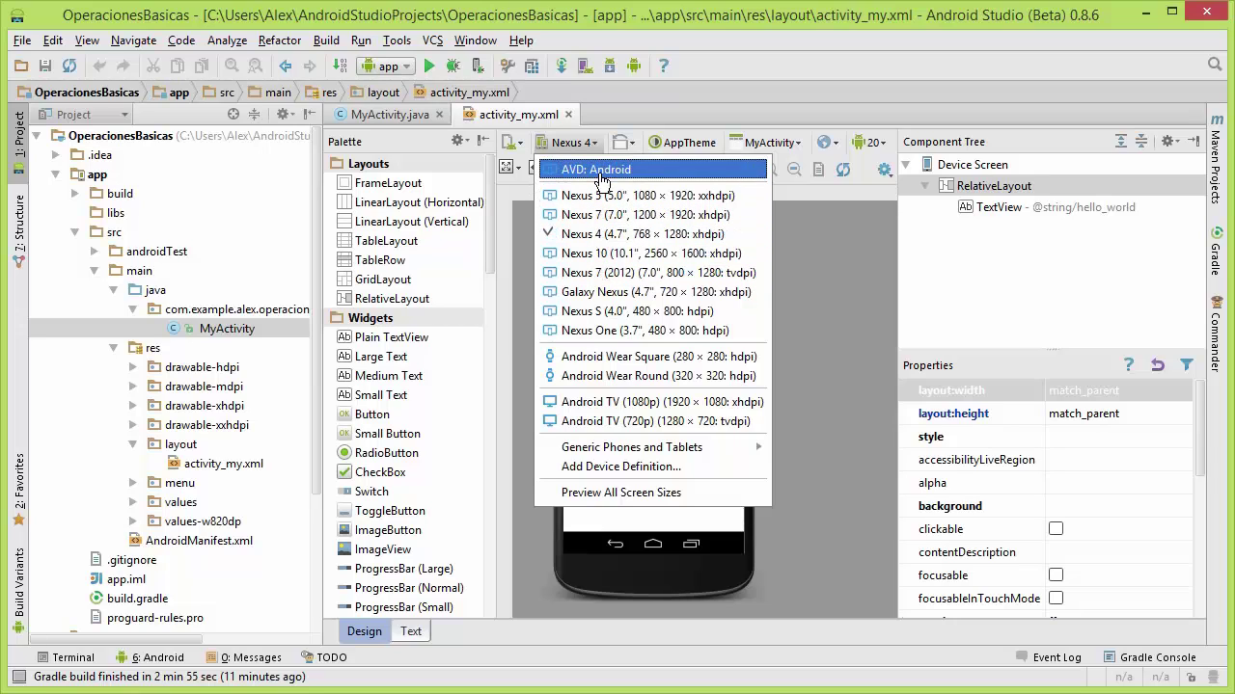
pyautogui.click(658, 116)
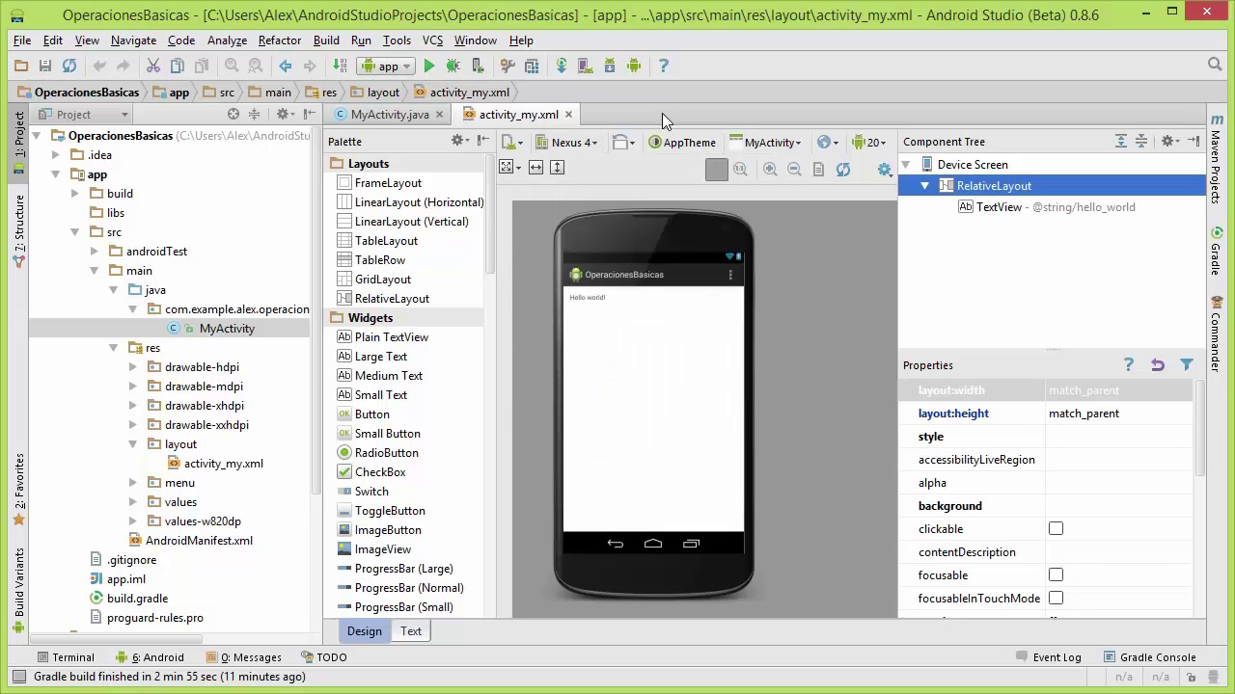
pyautogui.click(883, 148)
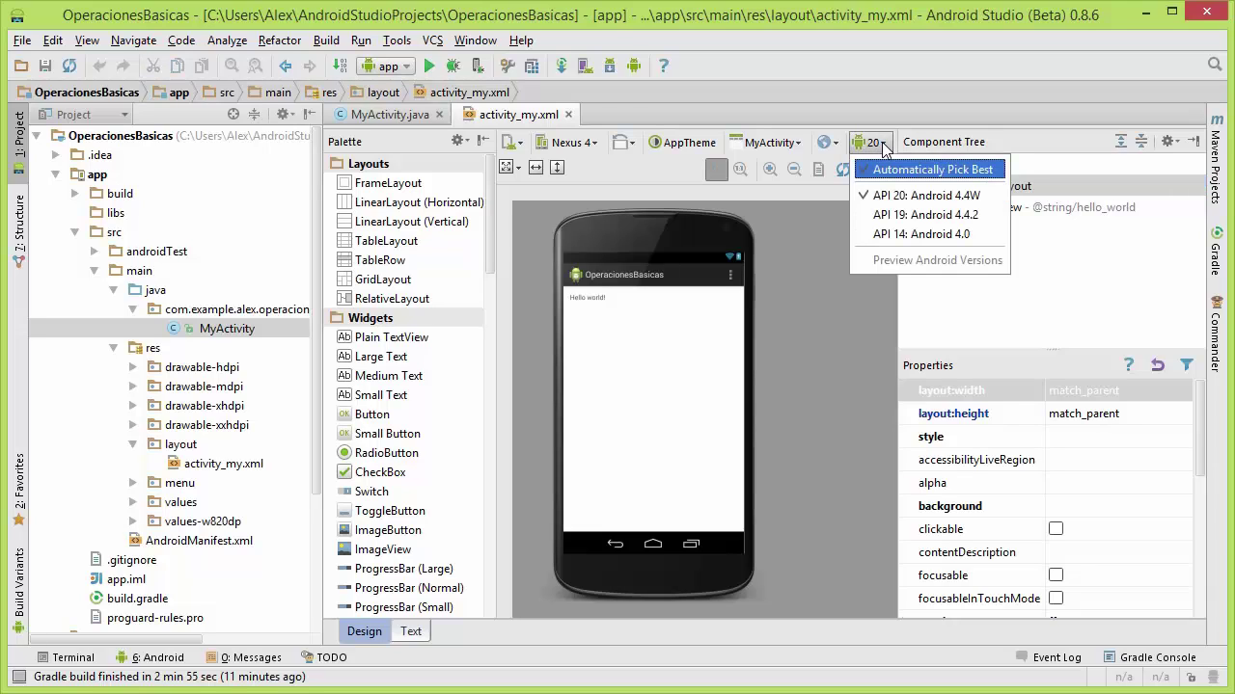
pyautogui.click(907, 235)
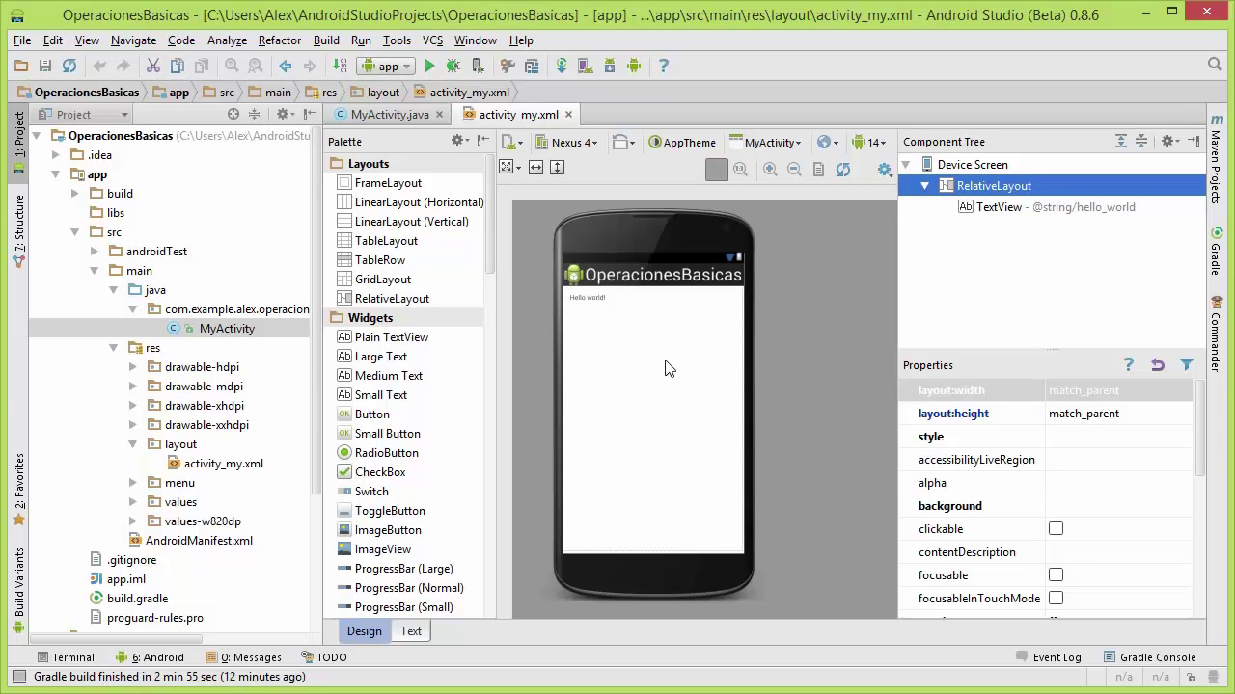
# Try the Nexus S (4.0") as the layout preview's device, and switch it to the Android AVD, 3.2" QVGA (ADP2).
pyautogui.click(592, 145)
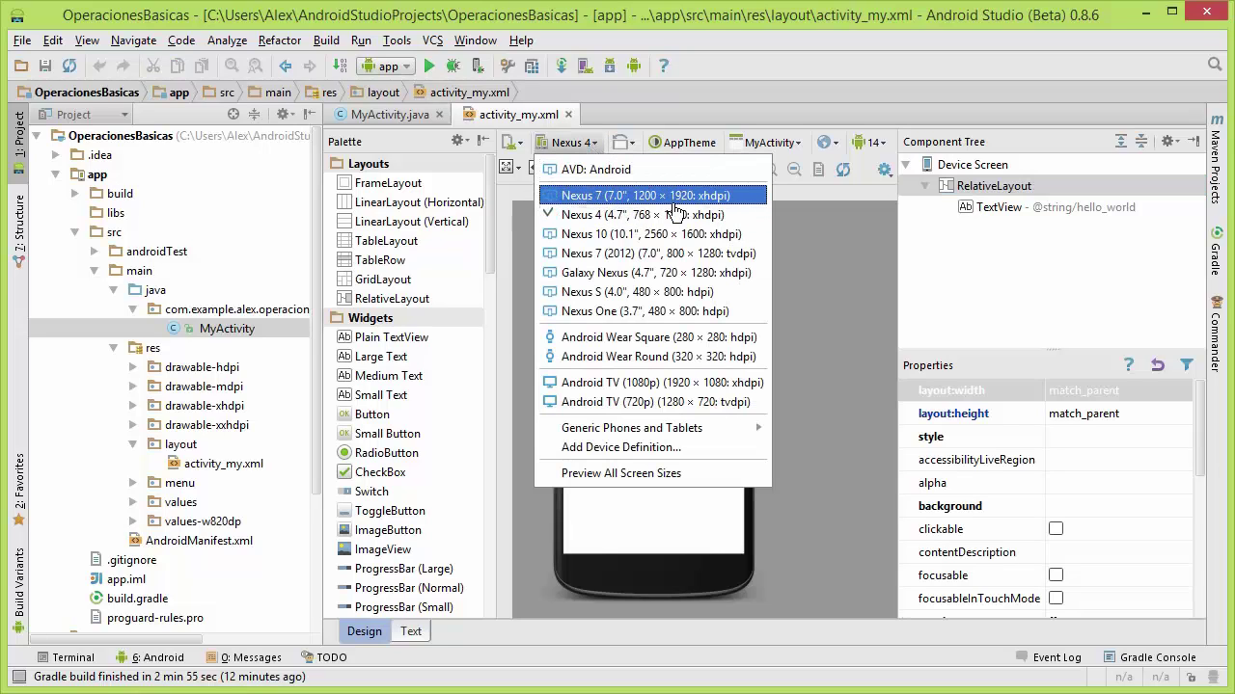
pyautogui.click(715, 292)
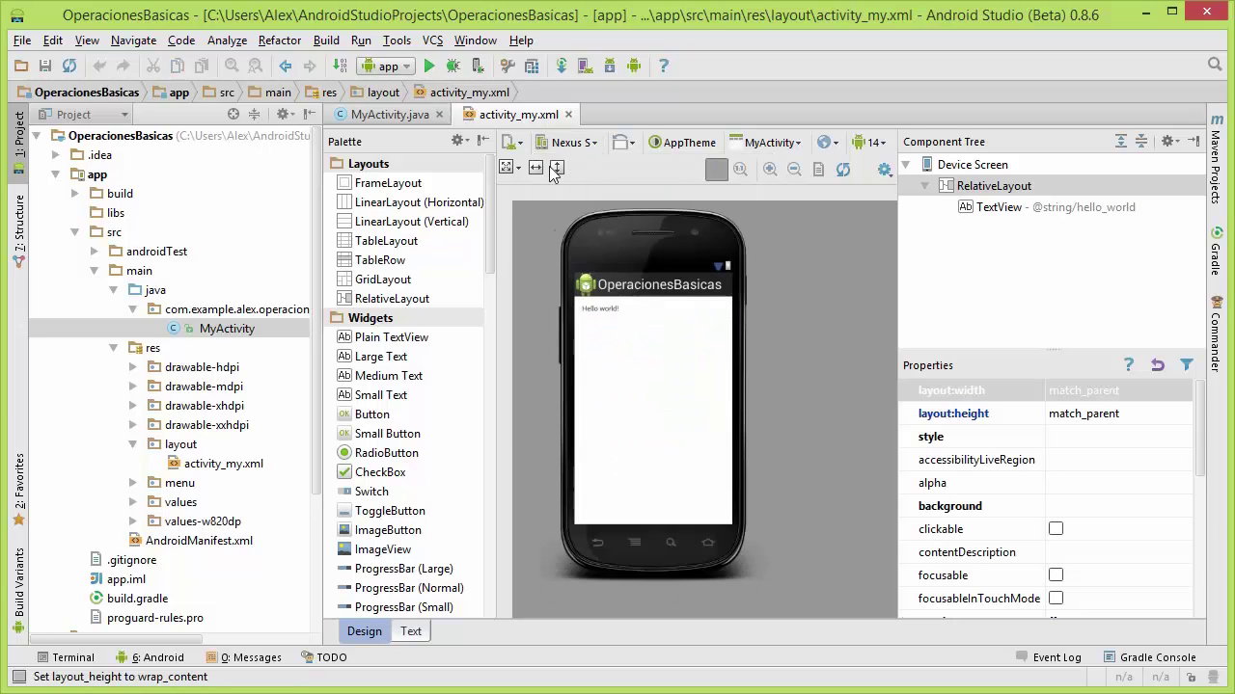
pyautogui.click(585, 146)
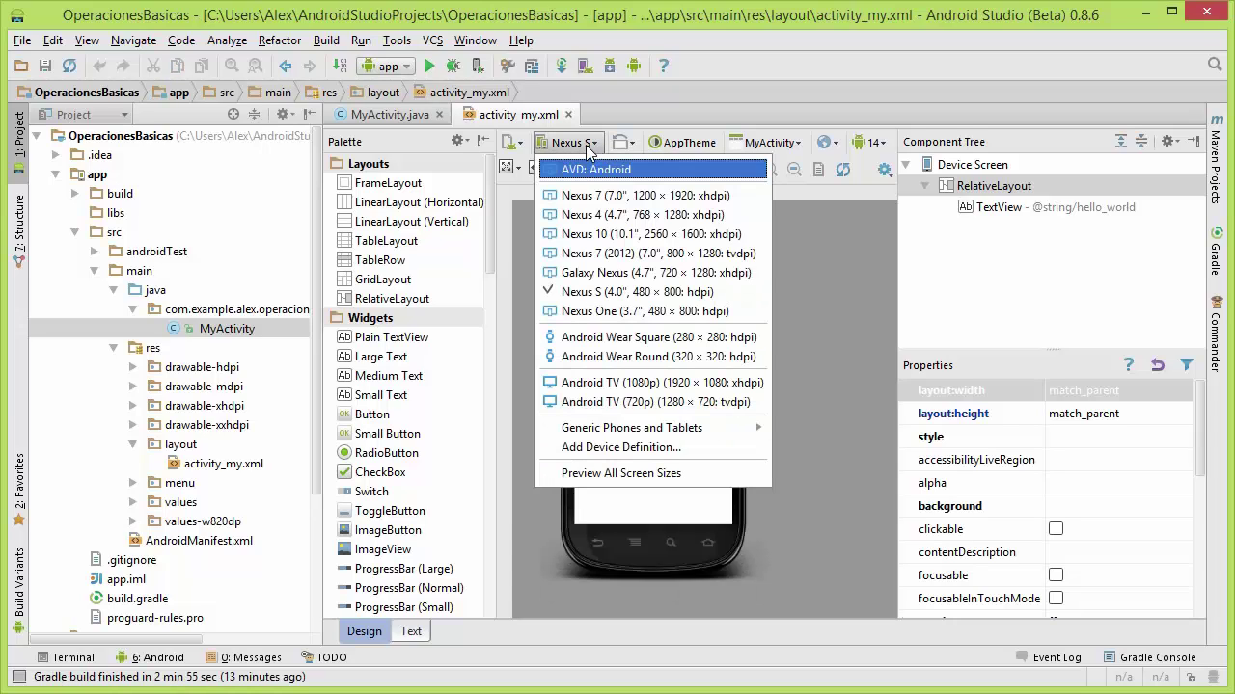
pyautogui.click(585, 145)
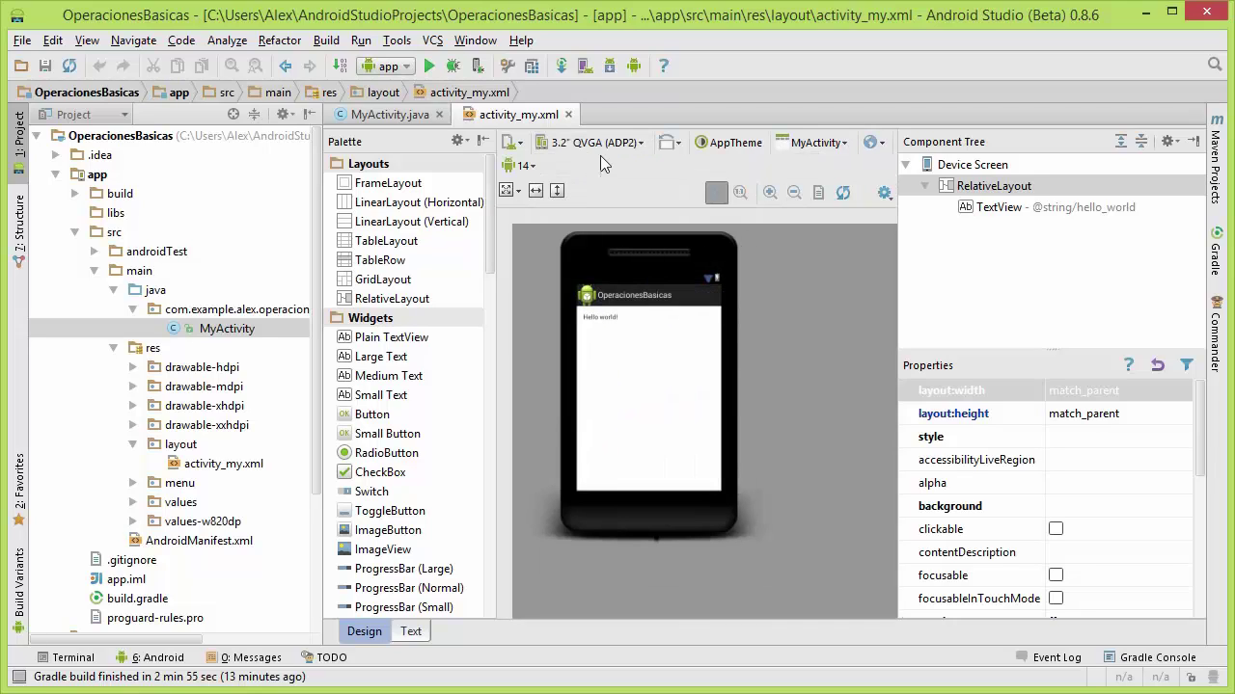
pyautogui.click(771, 192)
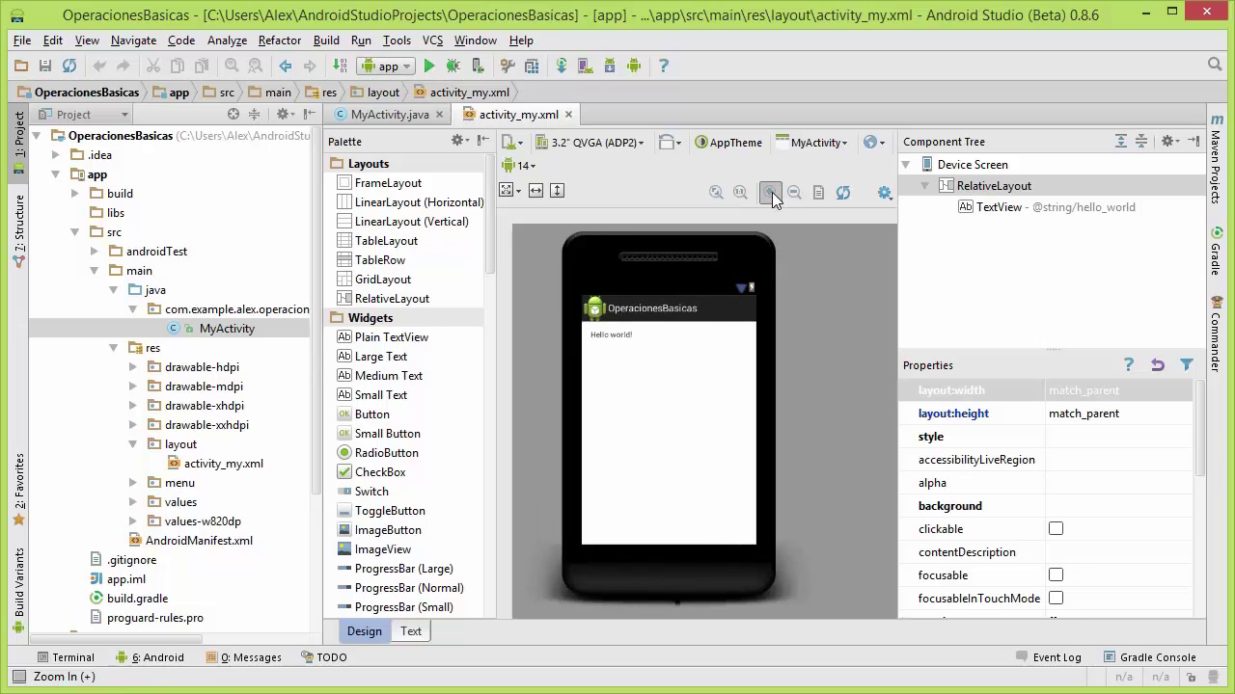
pyautogui.click(772, 192)
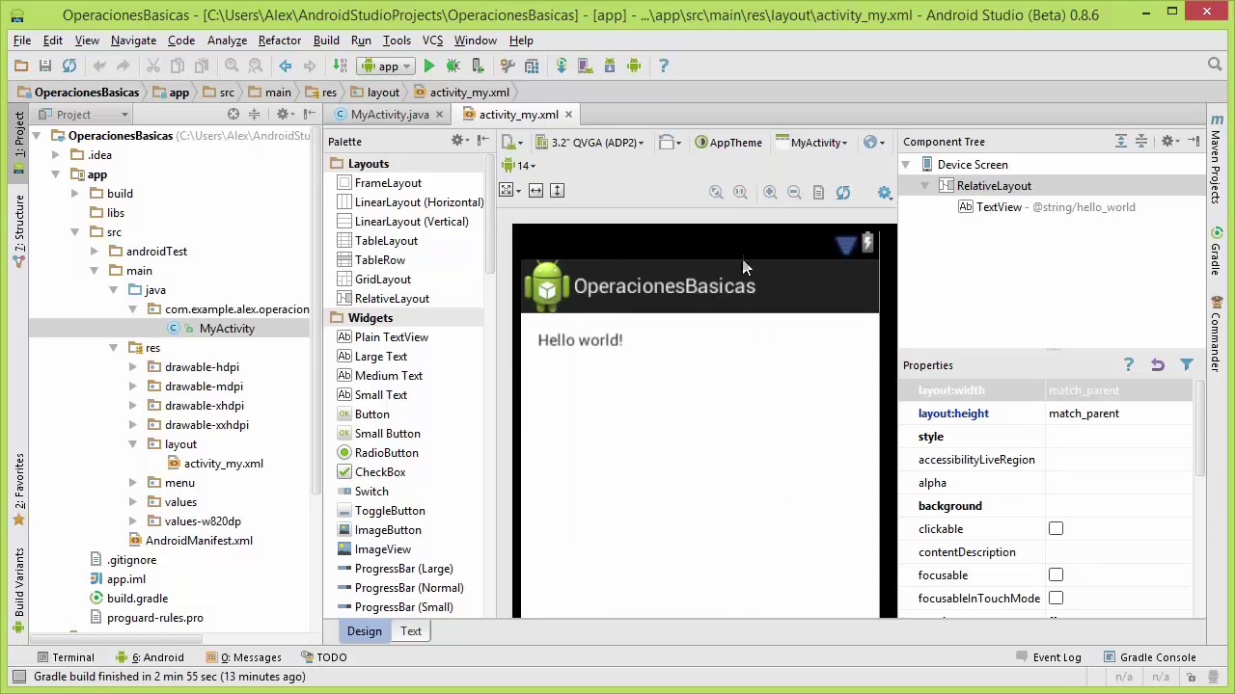
# In the AVD Manager, start a new virtual device based on the 3.2" QVGA (ADP2) (320 × 480: mdpi) device.
pyautogui.click(588, 65)
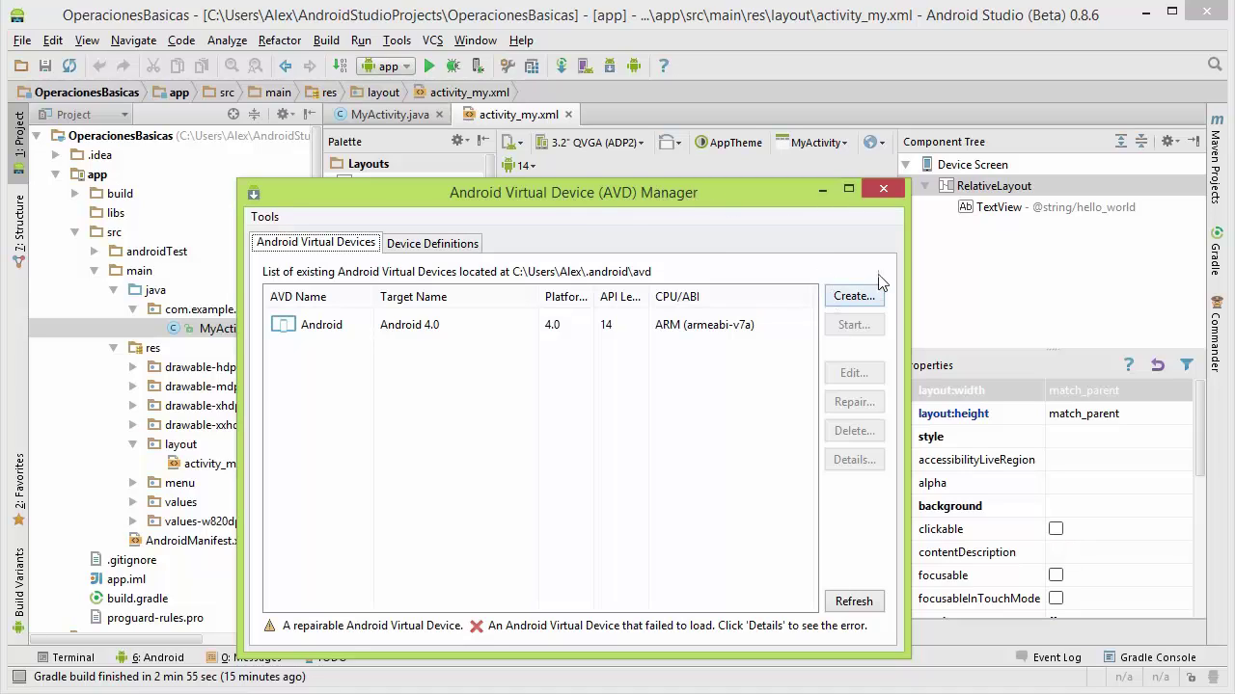
pyautogui.click(869, 301)
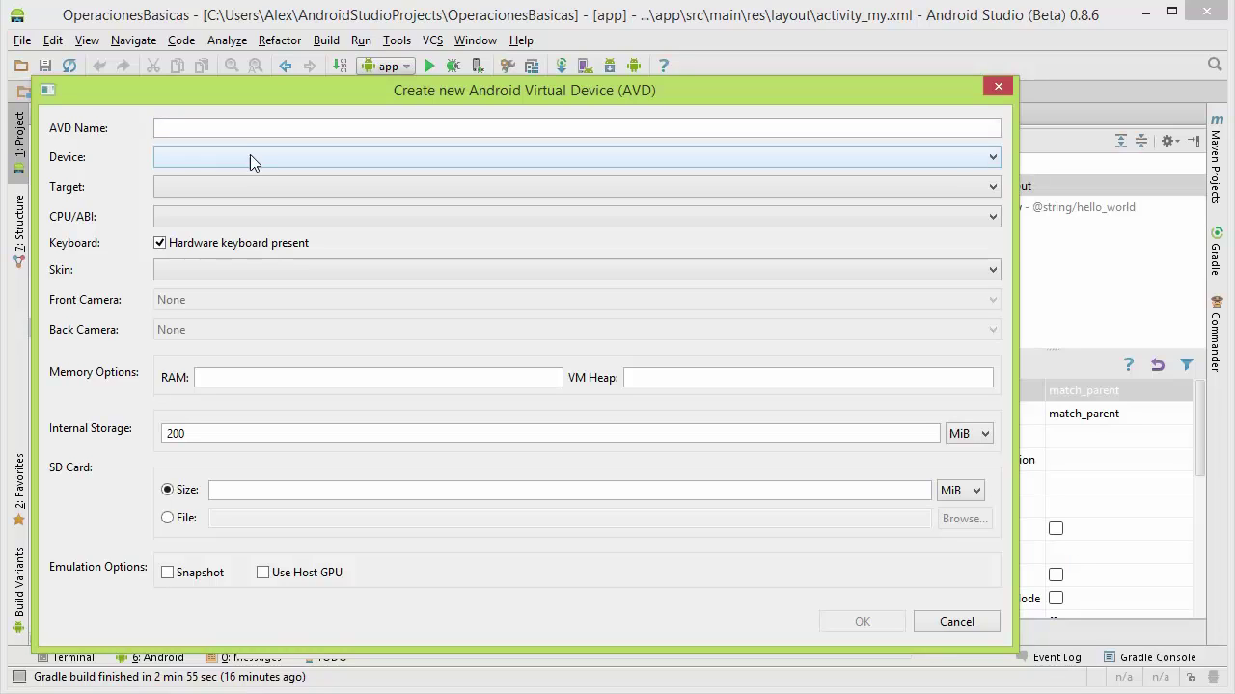
pyautogui.click(253, 162)
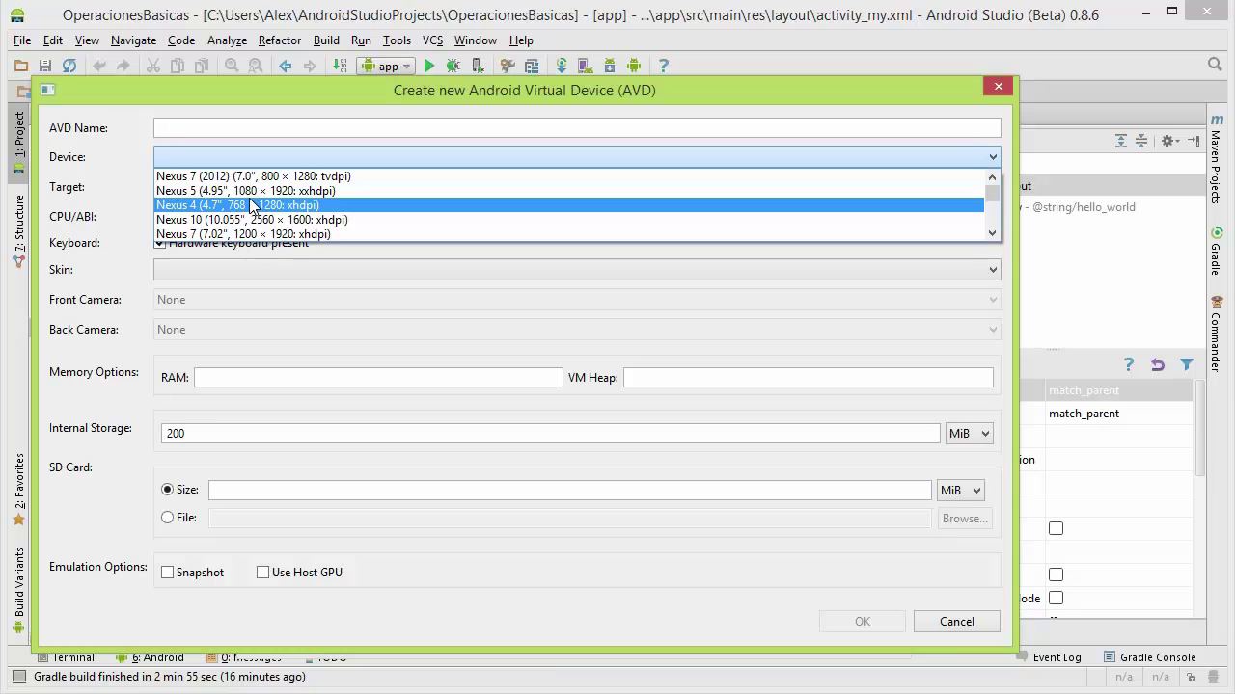
pyautogui.scroll(-5, 256, 204)
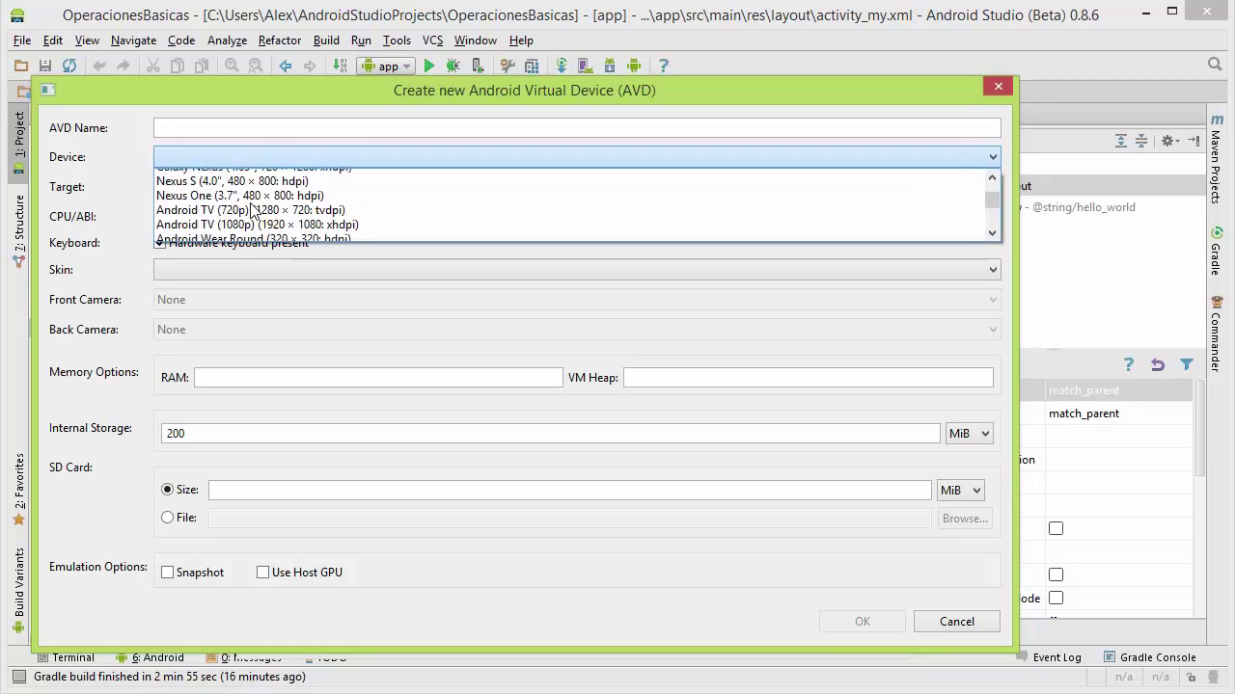
pyautogui.scroll(-1, 264, 204)
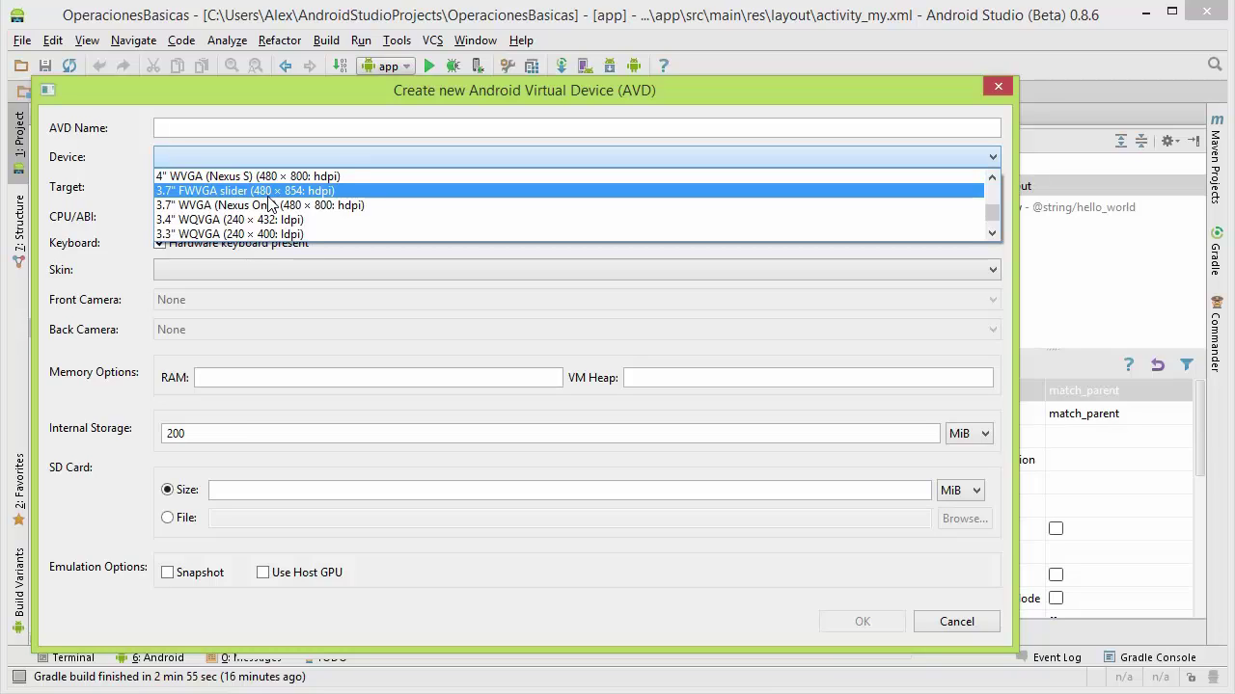
pyautogui.scroll(-1, 274, 207)
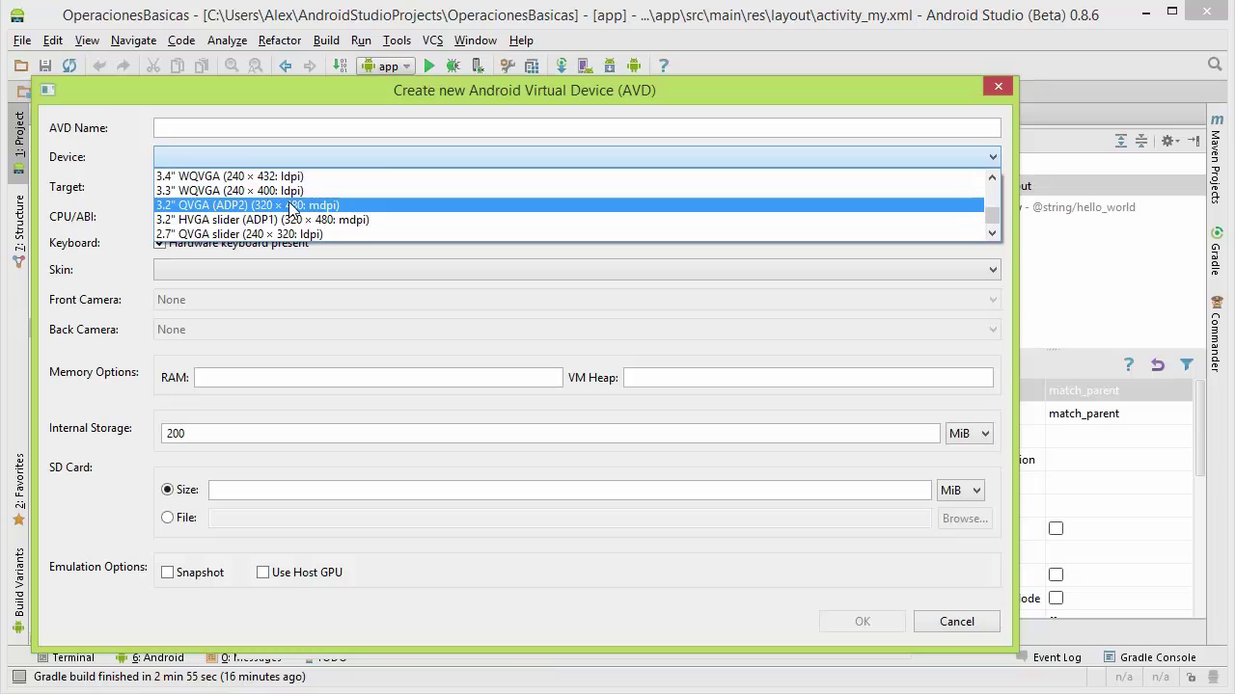
pyautogui.scroll(-1, 299, 206)
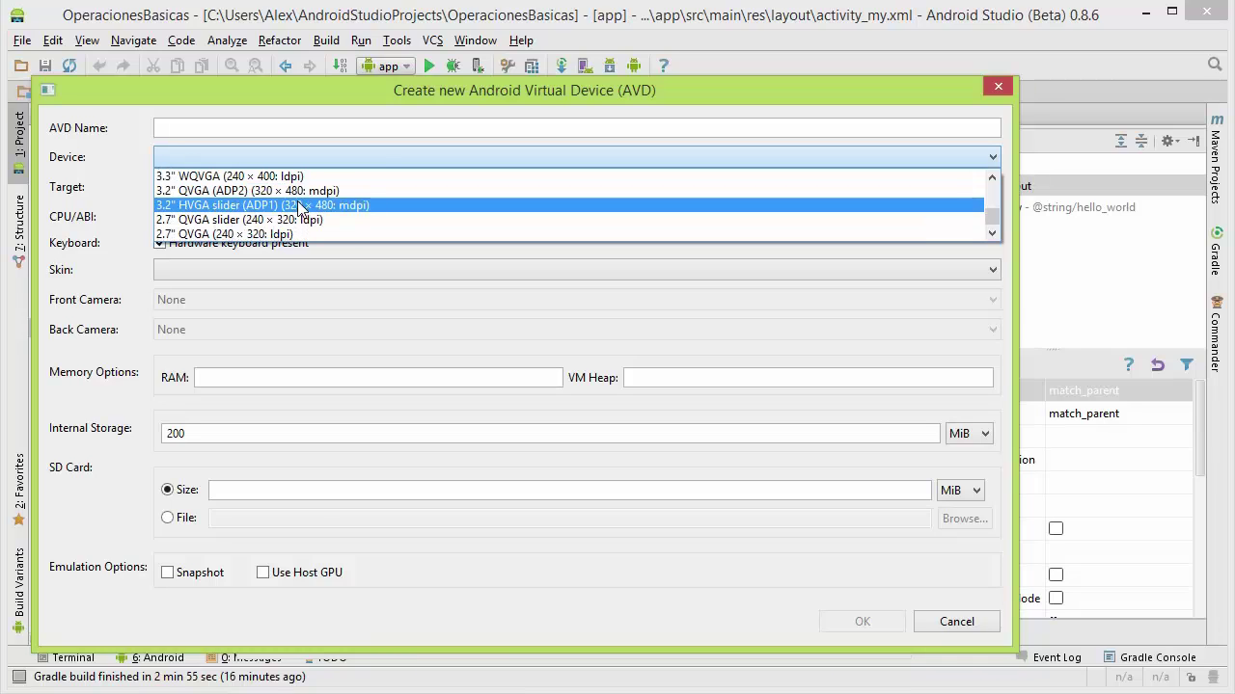
pyautogui.click(303, 191)
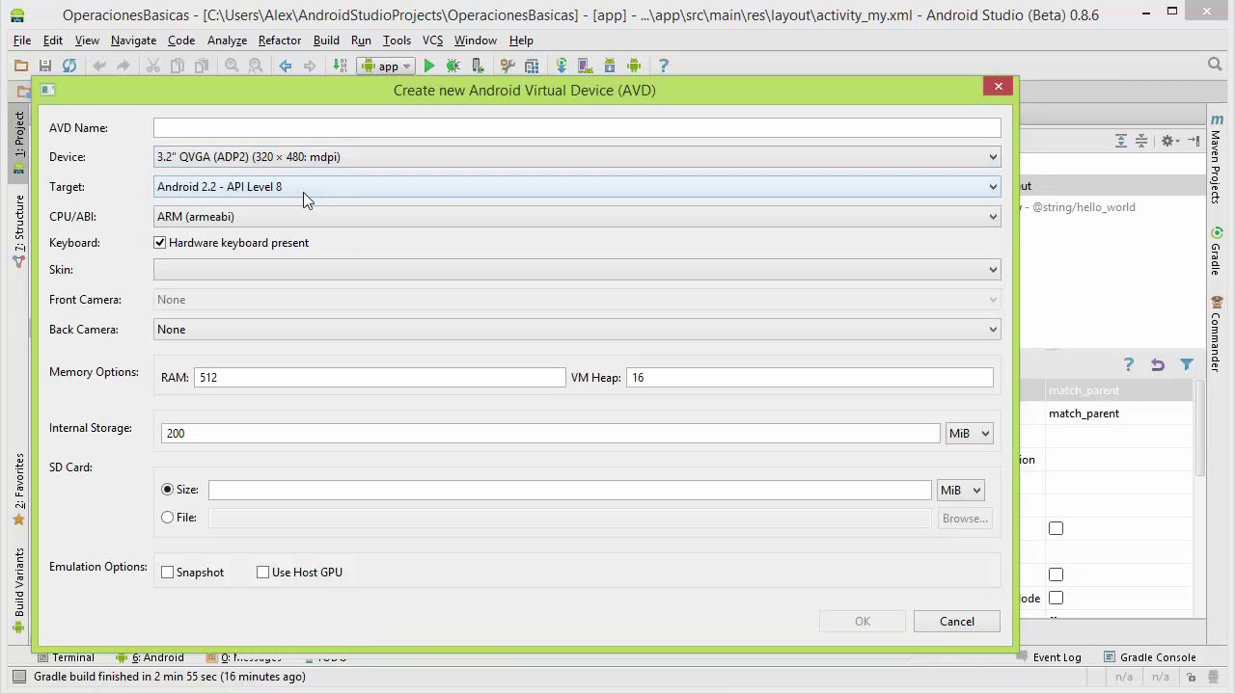
# Set the new virtual device's target to Android 4.0 - API Level 14, keeping the ARM (armeabi-v7a) CPU.
pyautogui.click(295, 187)
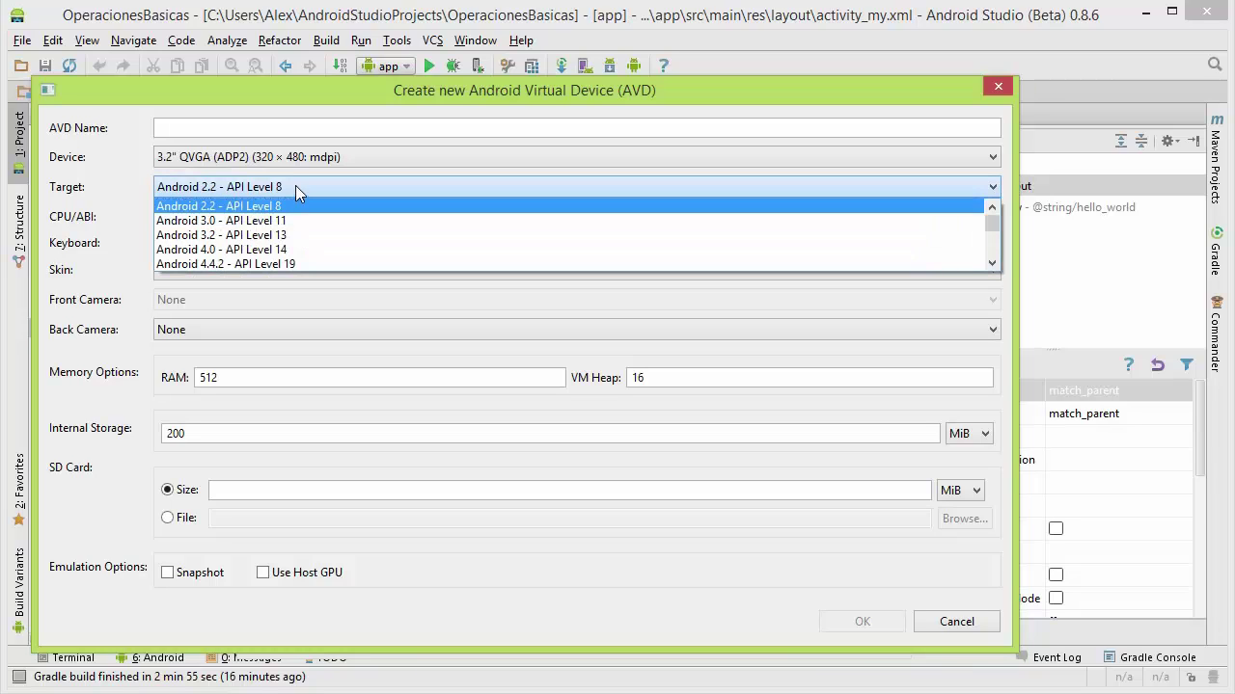
pyautogui.click(286, 247)
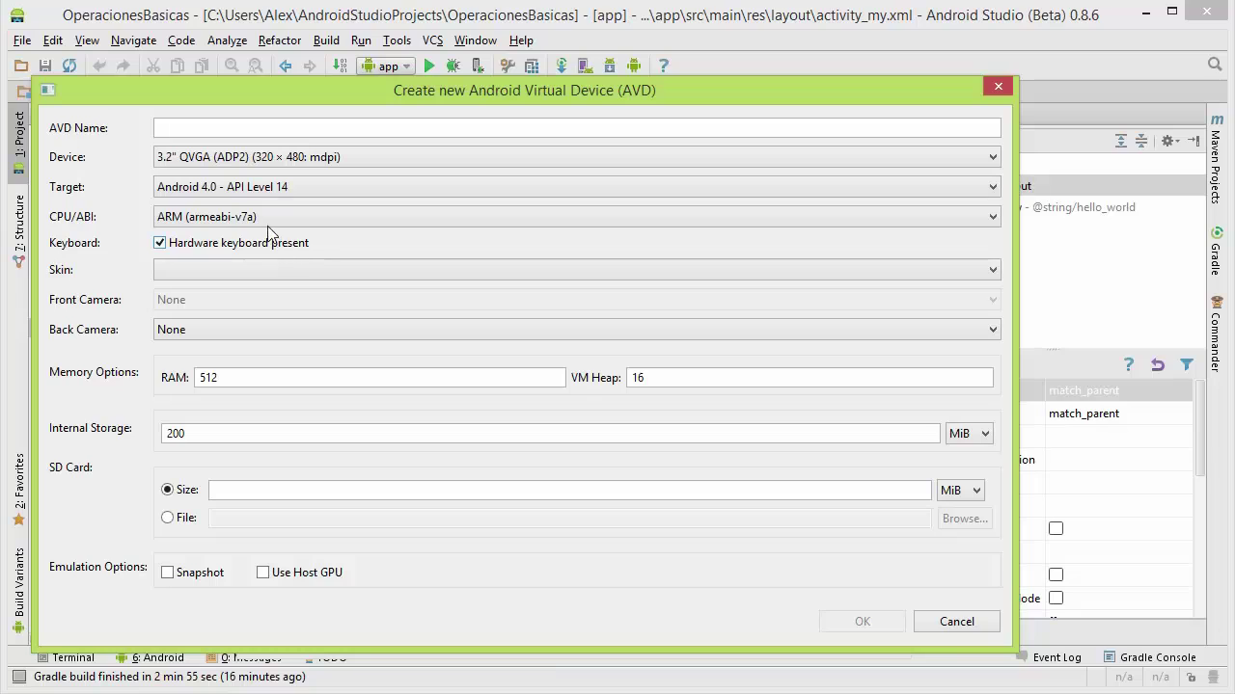
pyautogui.click(262, 218)
pyautogui.click(262, 218)
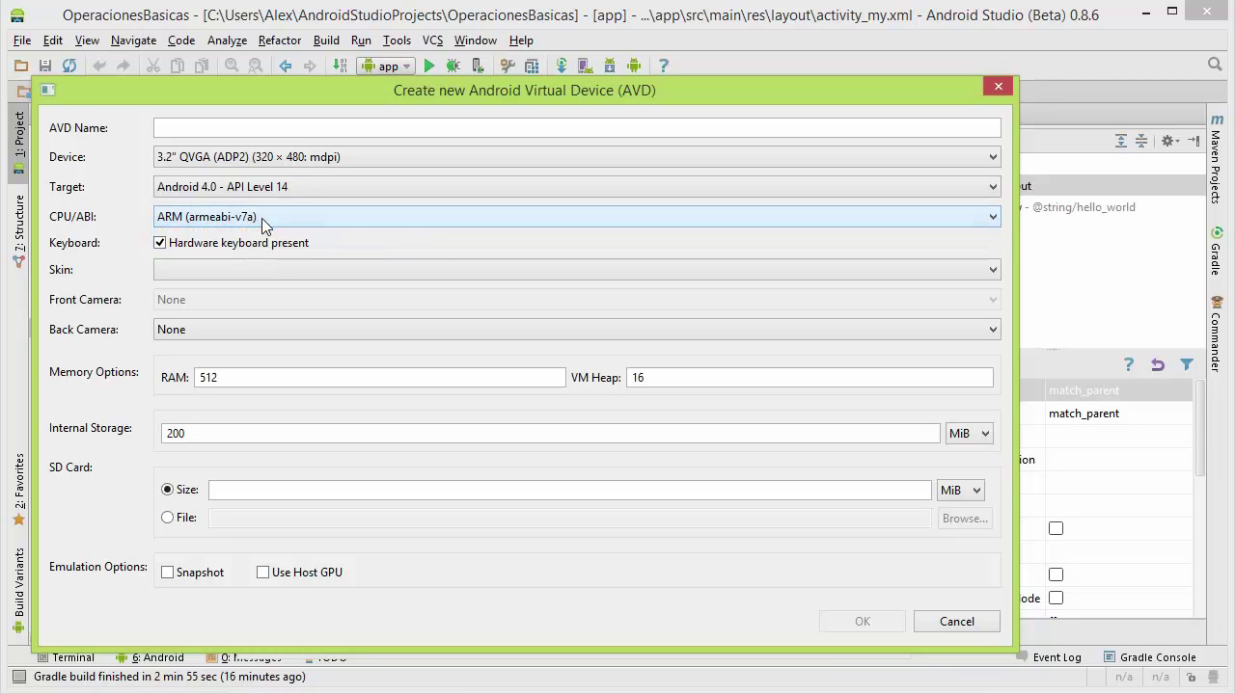
# Name the new virtual device Android-4.0, give it the skin with dynamic hardware controls, and close its creation form.
pyautogui.click(193, 135)
pyautogui.write('And')
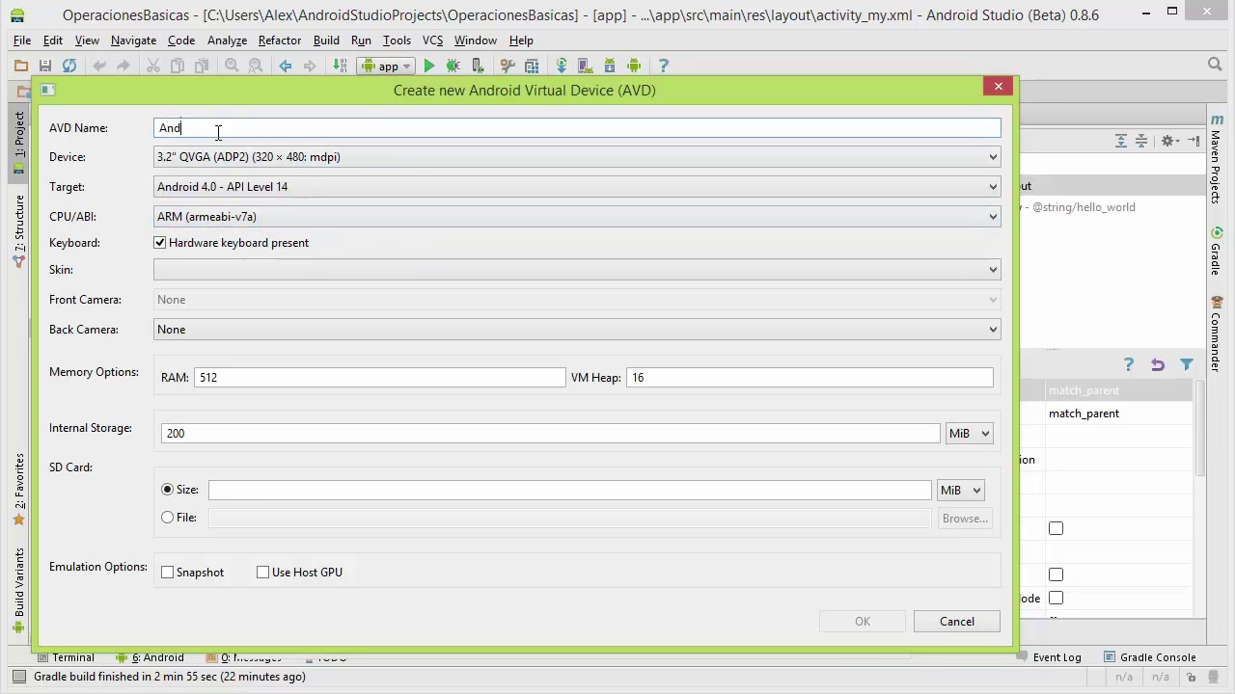
pyautogui.write('roid')
pyautogui.click(200, 271)
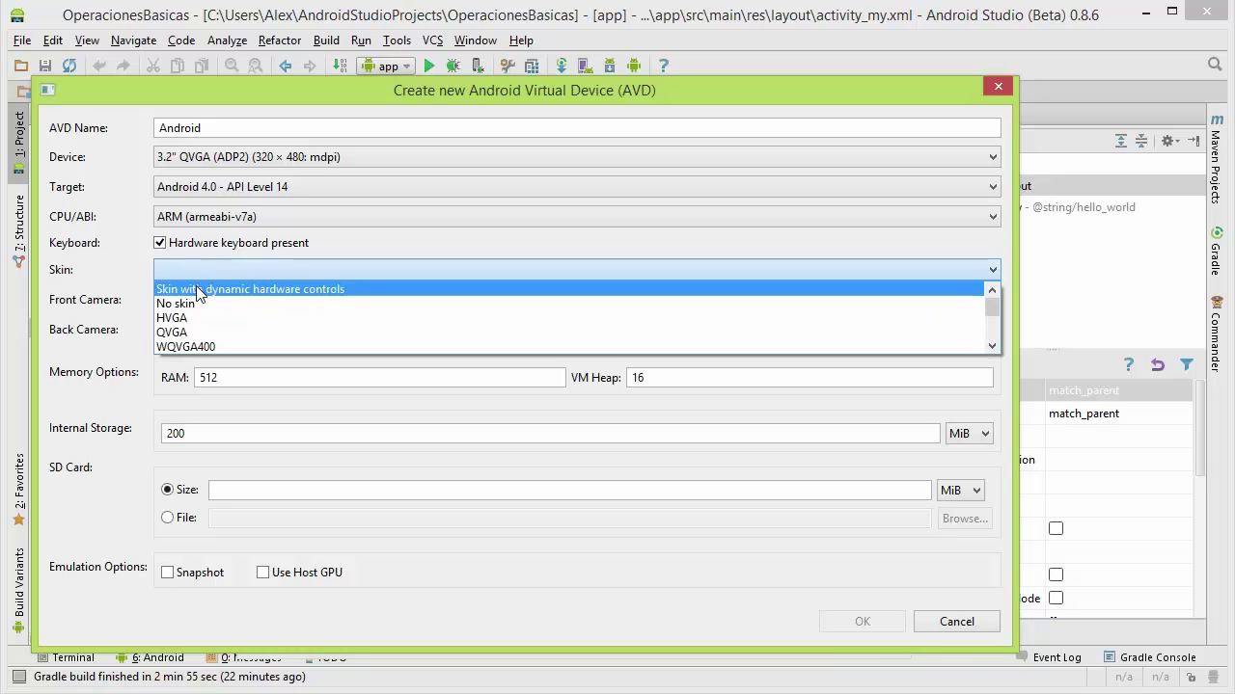
pyautogui.click(197, 288)
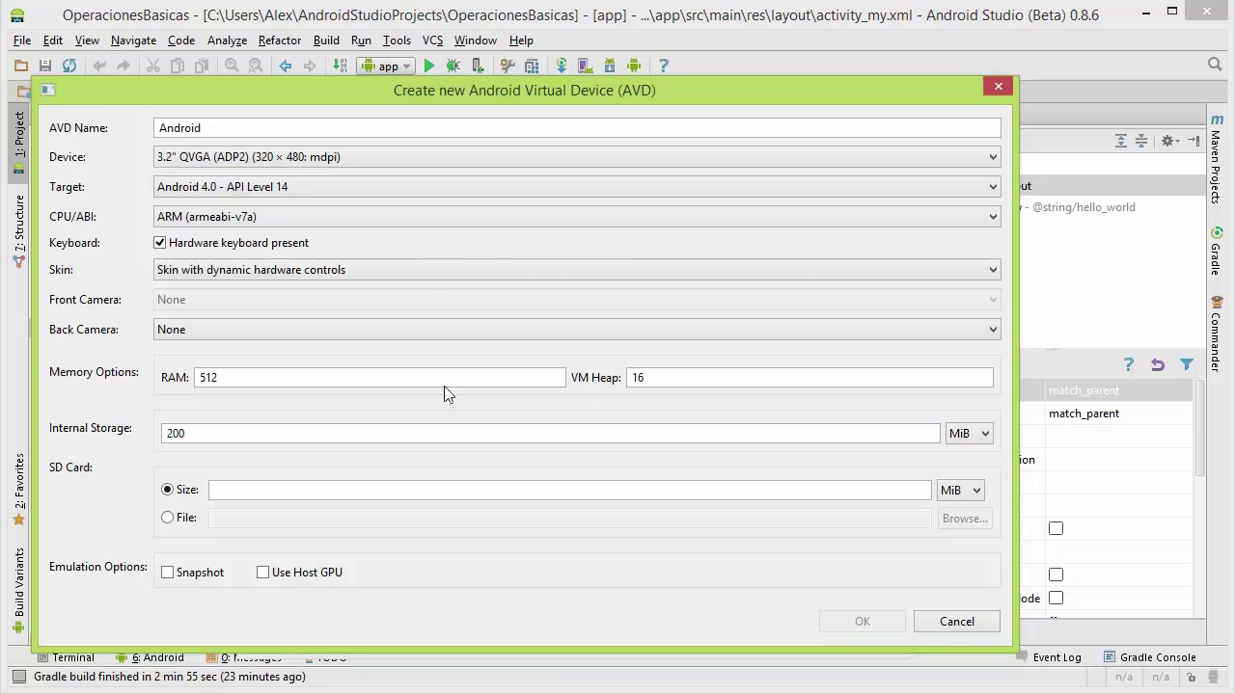
pyautogui.click(269, 127)
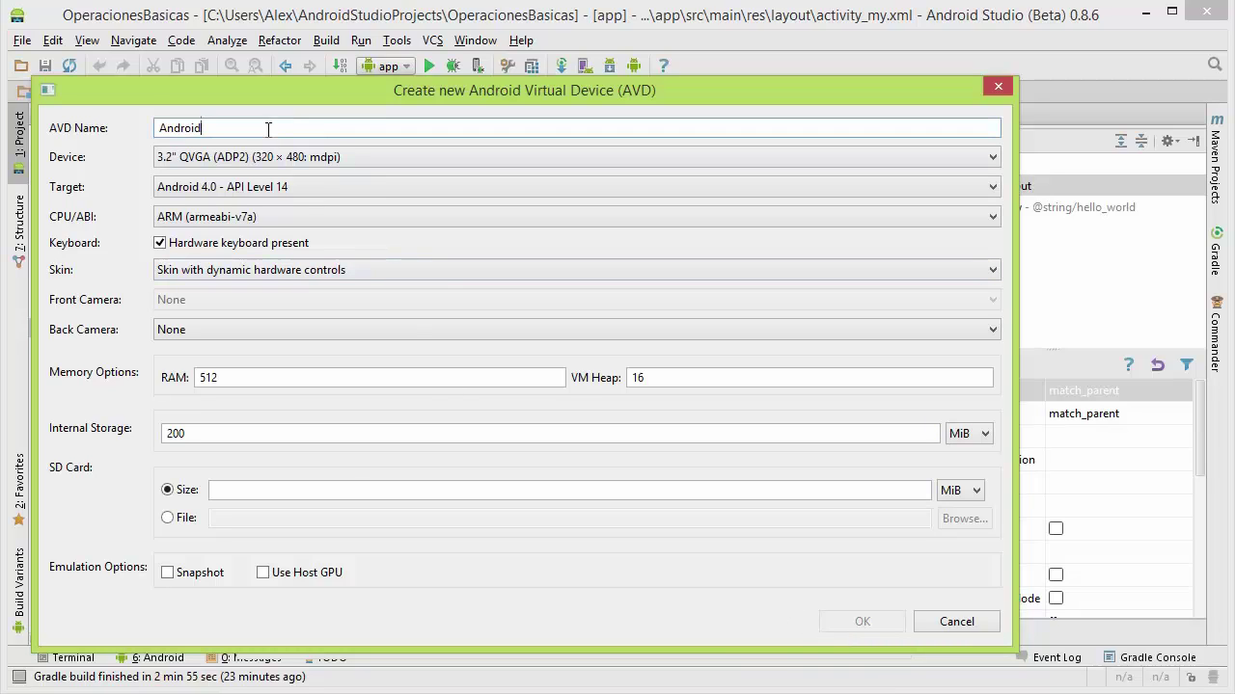
pyautogui.write('-4.0')
pyautogui.click(864, 622)
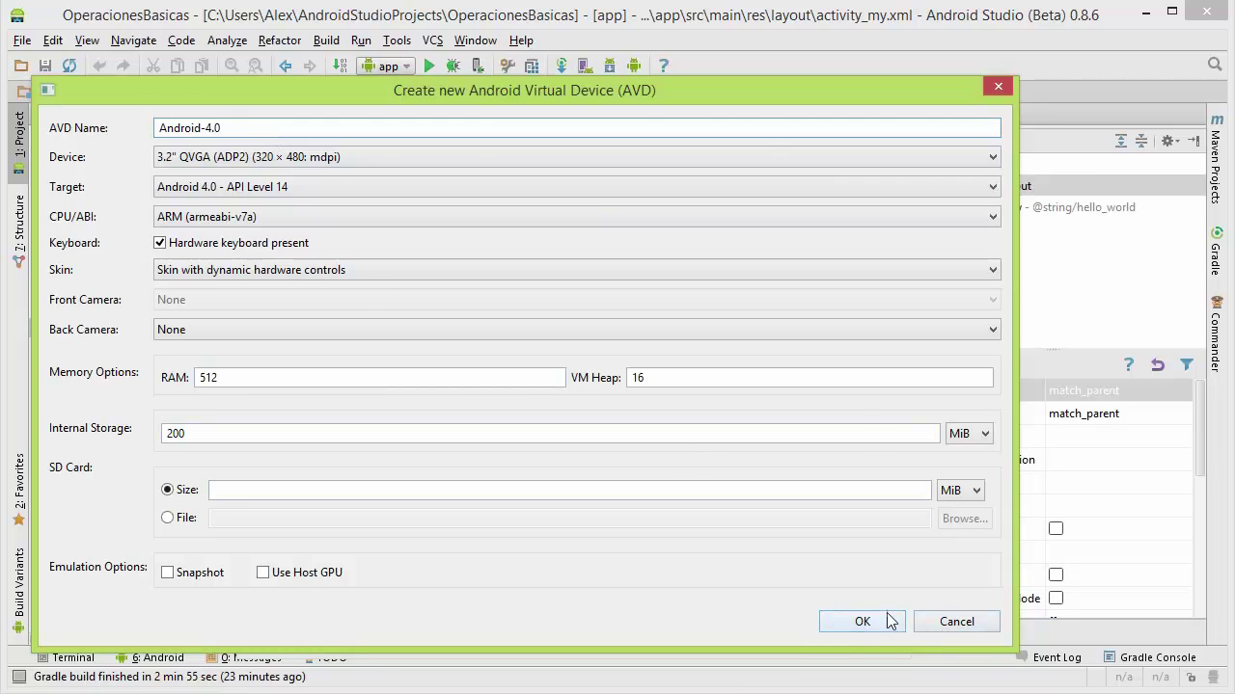
# Select the existing Android virtual device that targets Android 4.0, and close the AVD Manager.
pyautogui.click(376, 333)
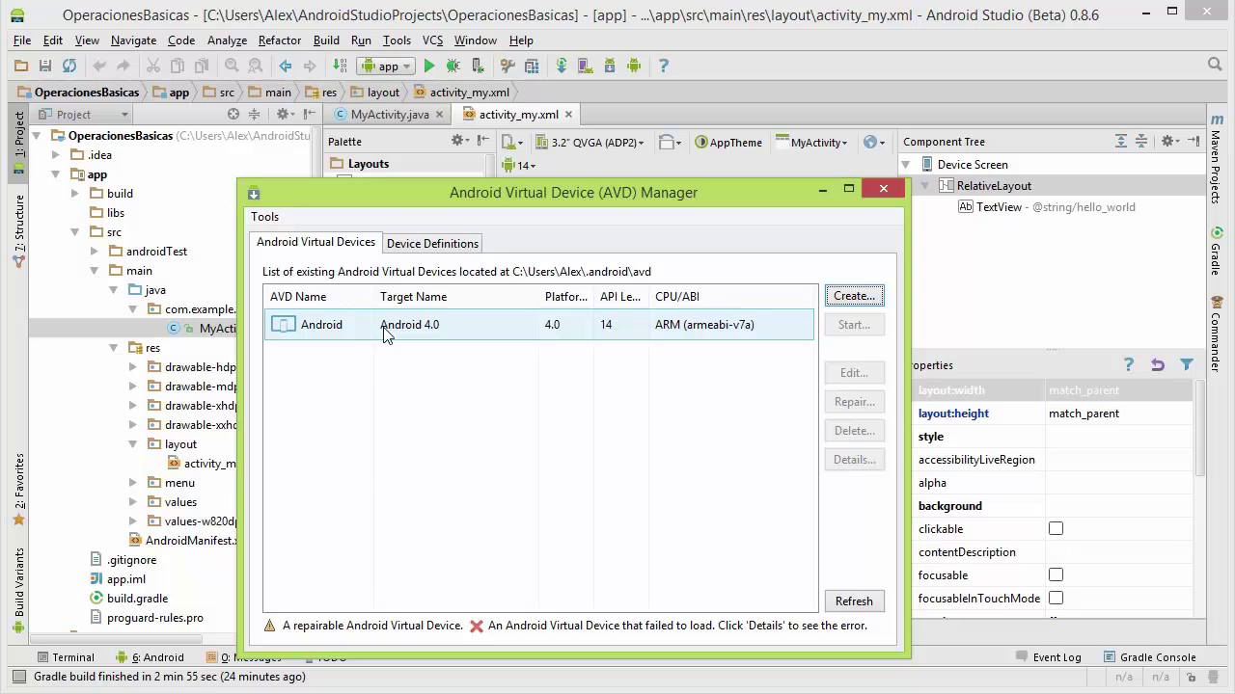
pyautogui.click(382, 331)
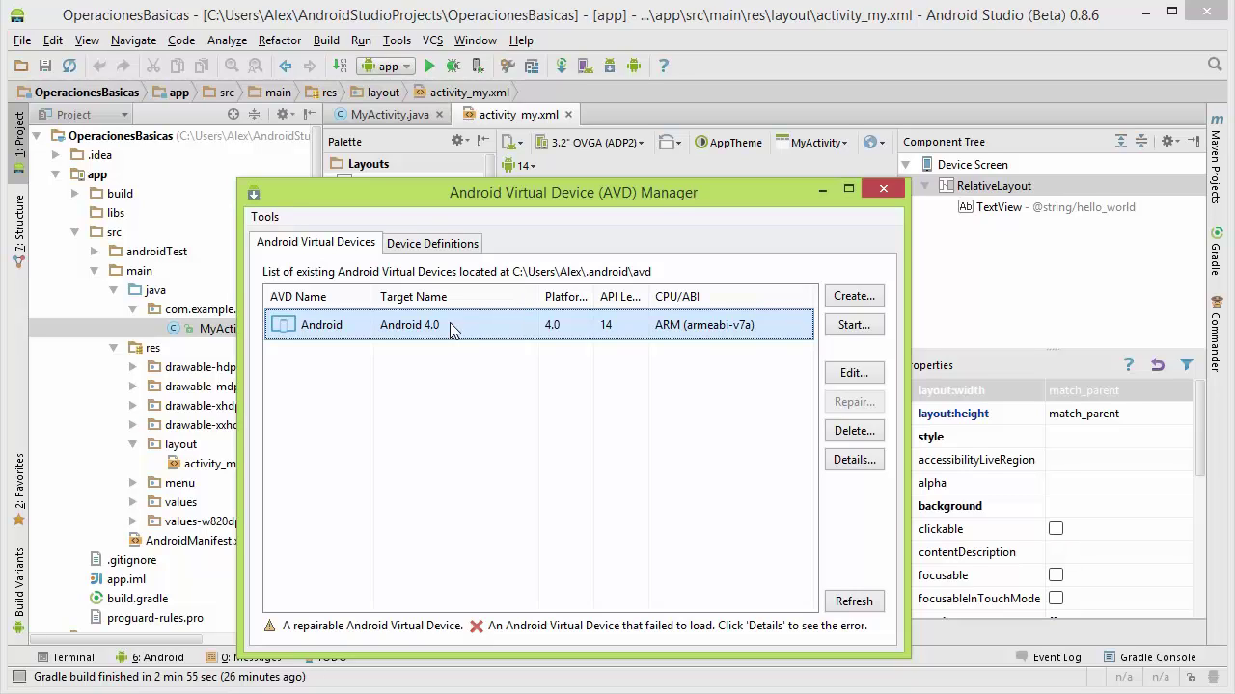
pyautogui.click(882, 188)
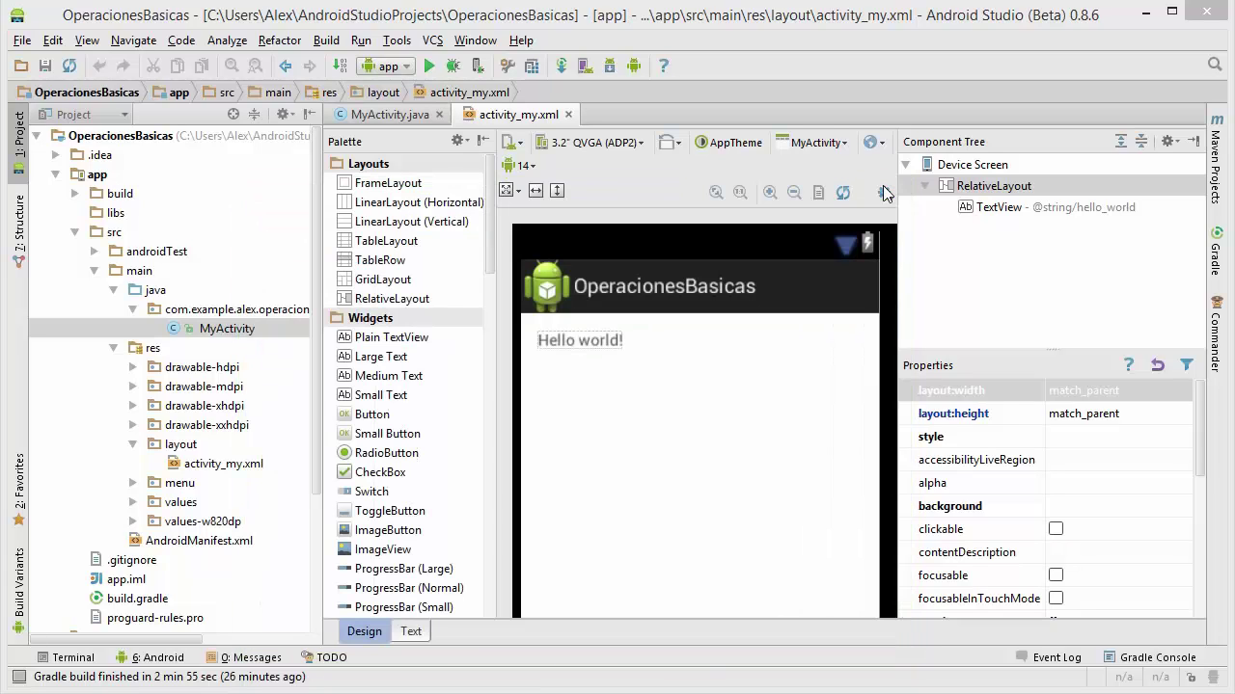